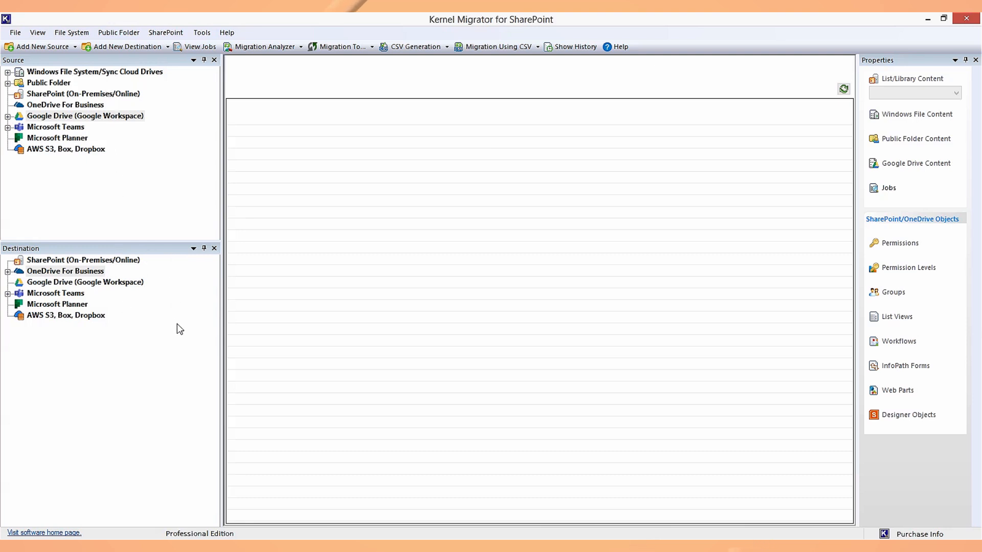
# Add a new SharePoint source site named 'SharePoint migration - source' and choose Find/Add Multiple Sites
pyautogui.click(72, 95)
pyautogui.rightClick(142, 98)
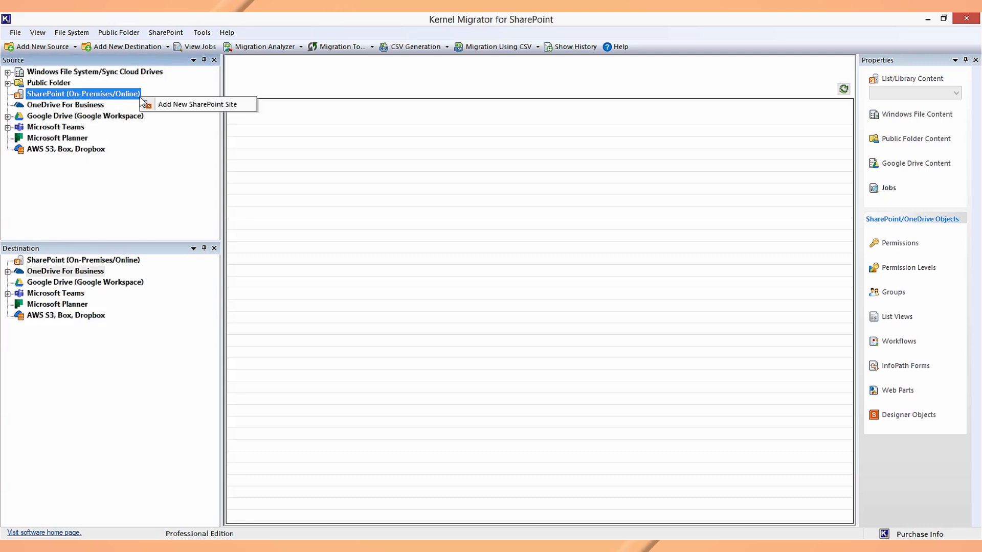
pyautogui.click(152, 106)
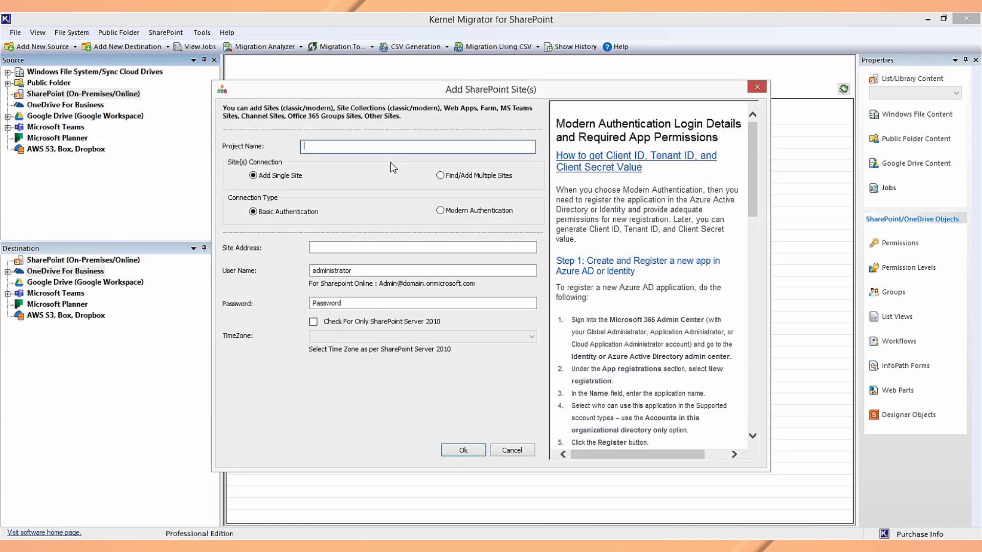
pyautogui.write('SharePoint migration - source')
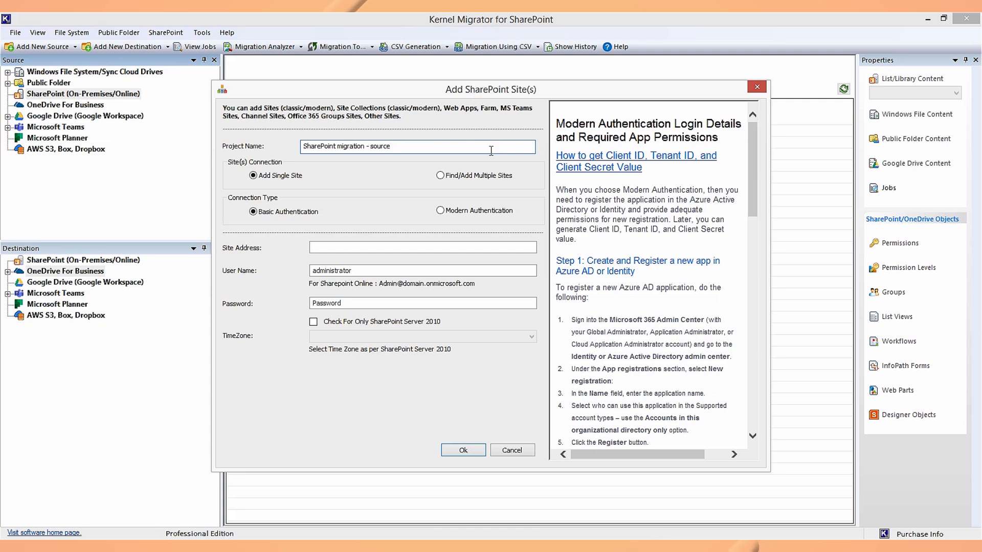
pyautogui.click(478, 176)
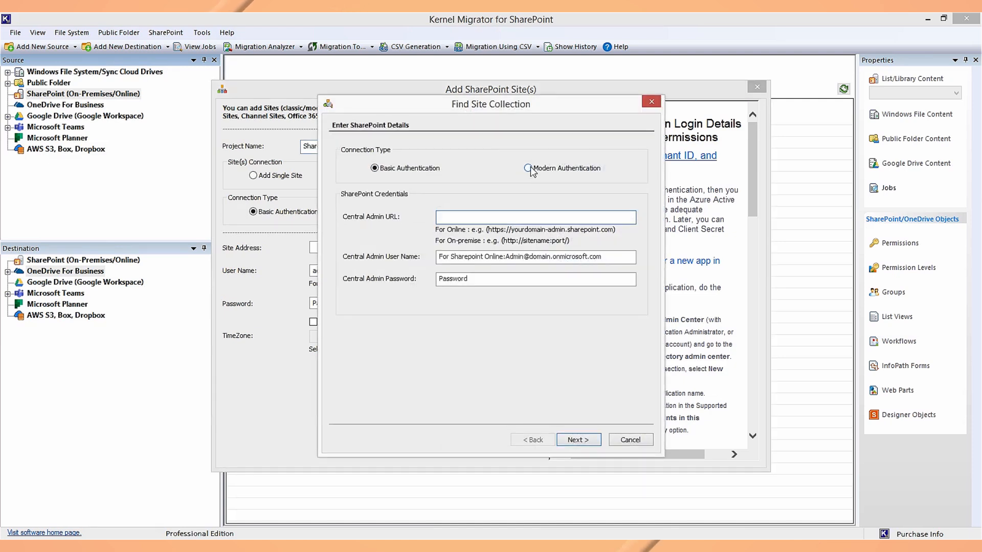
# Connect with Modern Authentication using the client ID, secret and tenant ID
pyautogui.click(528, 168)
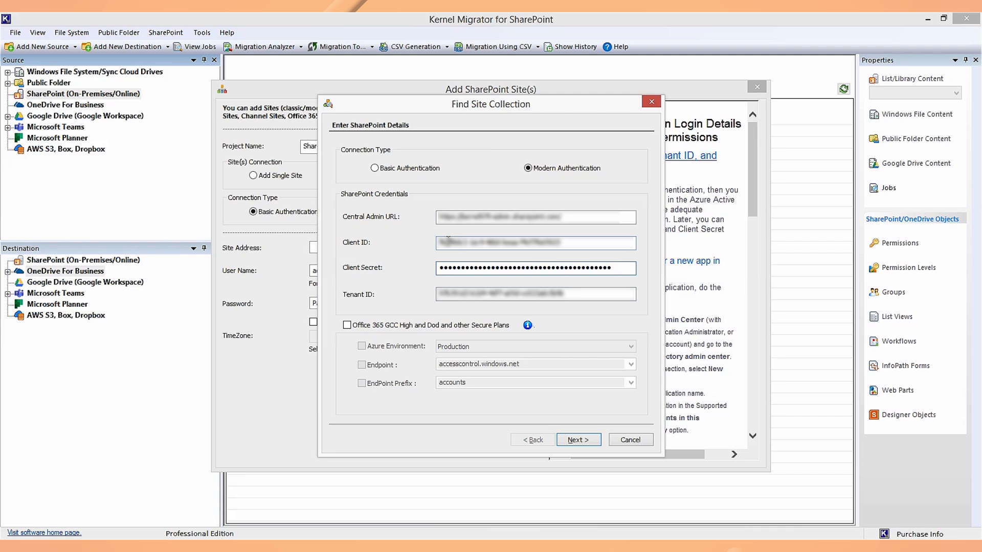
pyautogui.click(447, 239)
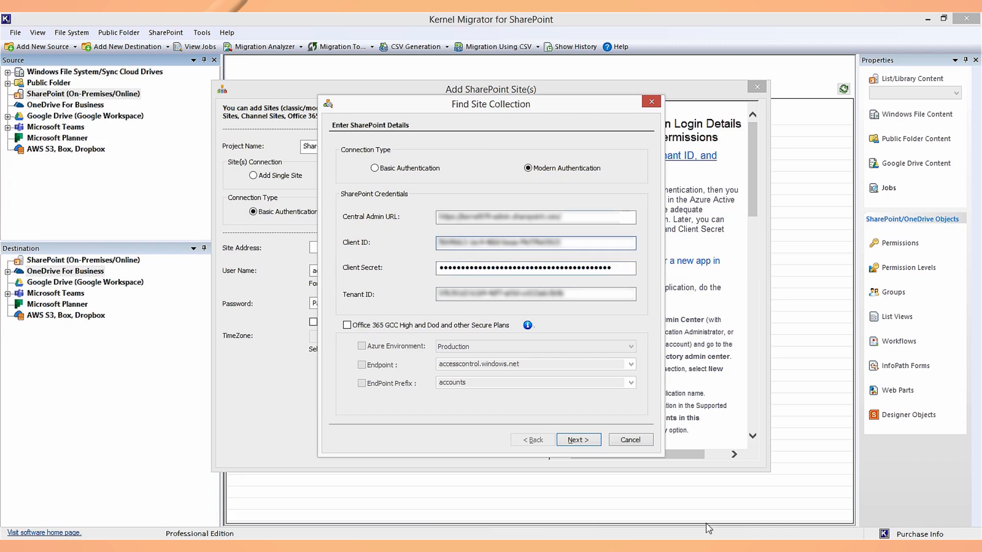
pyautogui.click(578, 441)
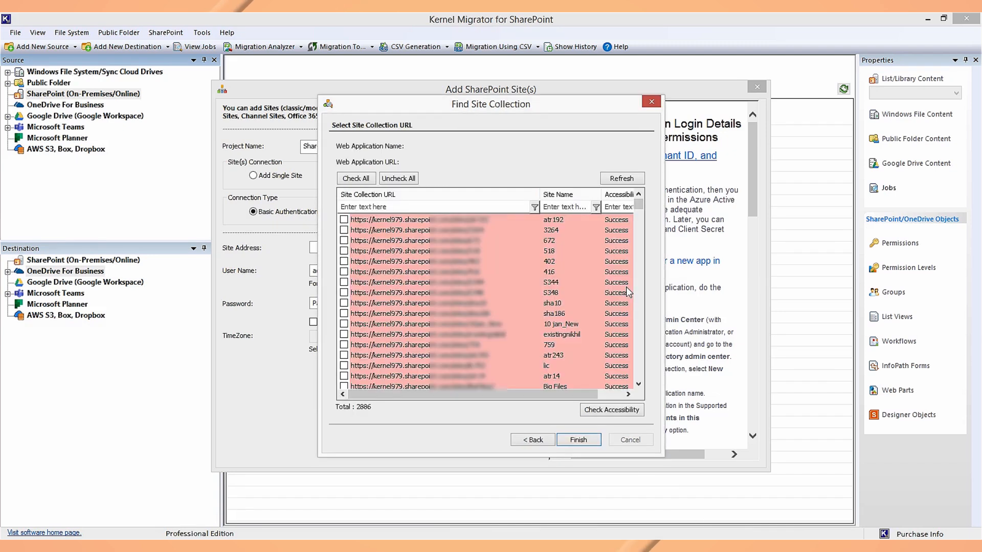
# Select the 518 and 211 site collections, verify their access, and confirm the source site
pyautogui.click(369, 180)
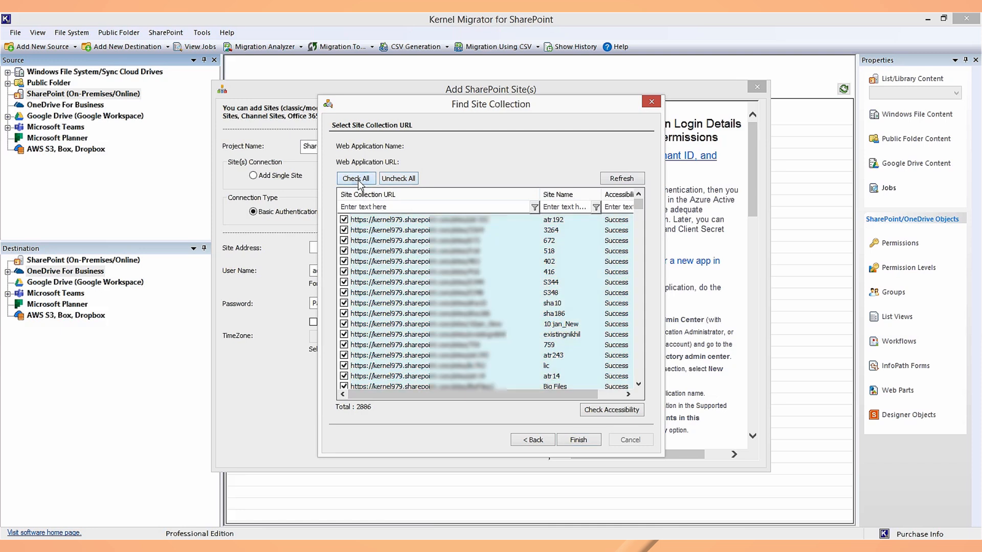
pyautogui.click(392, 180)
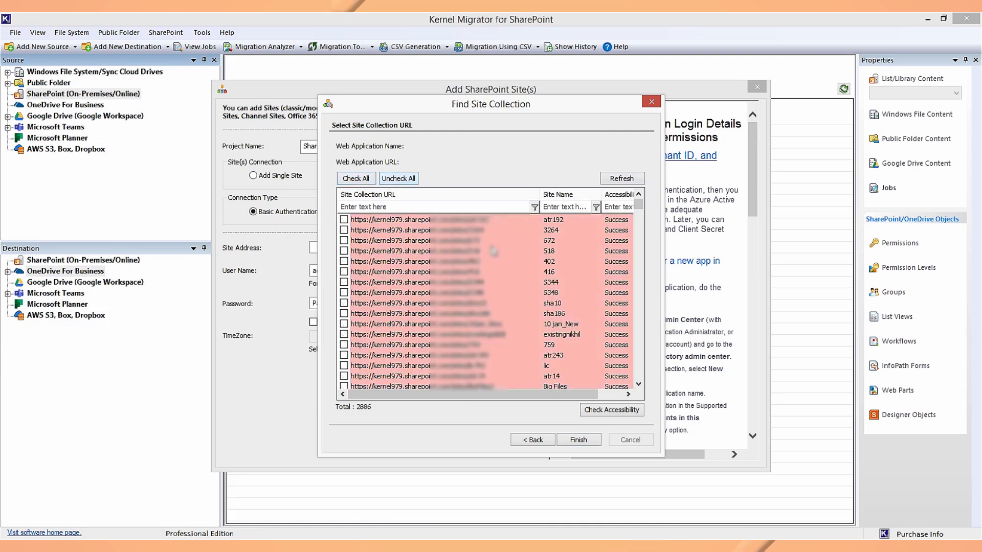
pyautogui.click(344, 251)
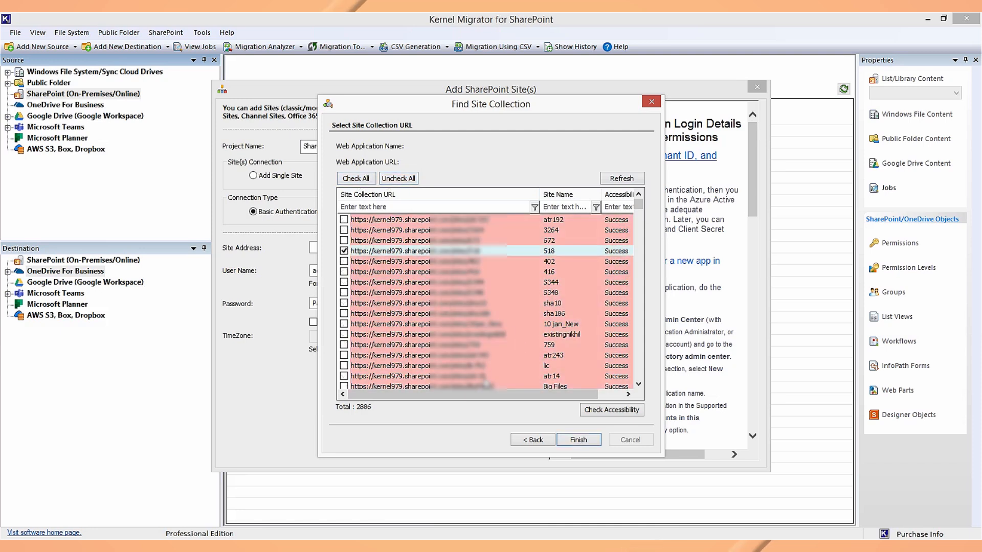
pyautogui.scroll(-1, 360, 322)
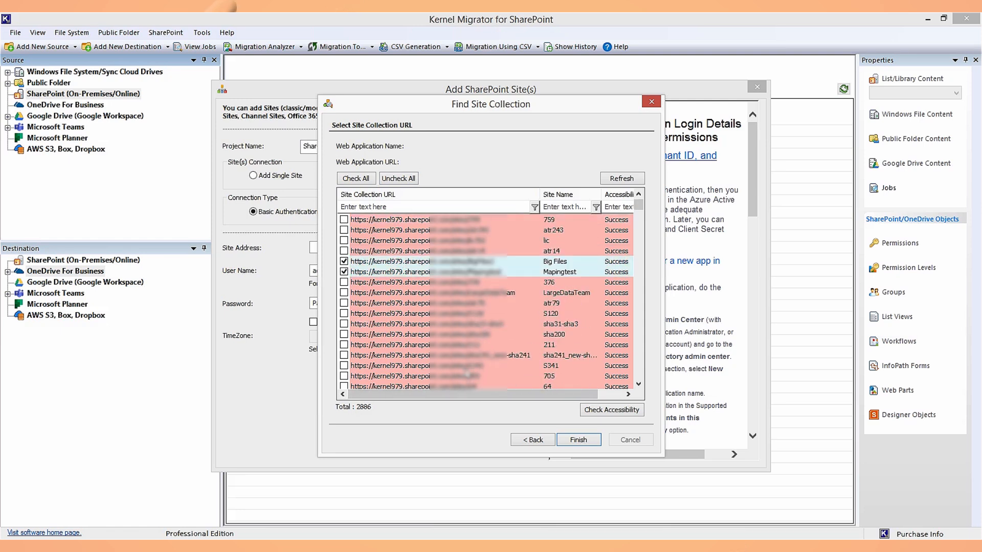
pyautogui.click(344, 345)
pyautogui.click(612, 411)
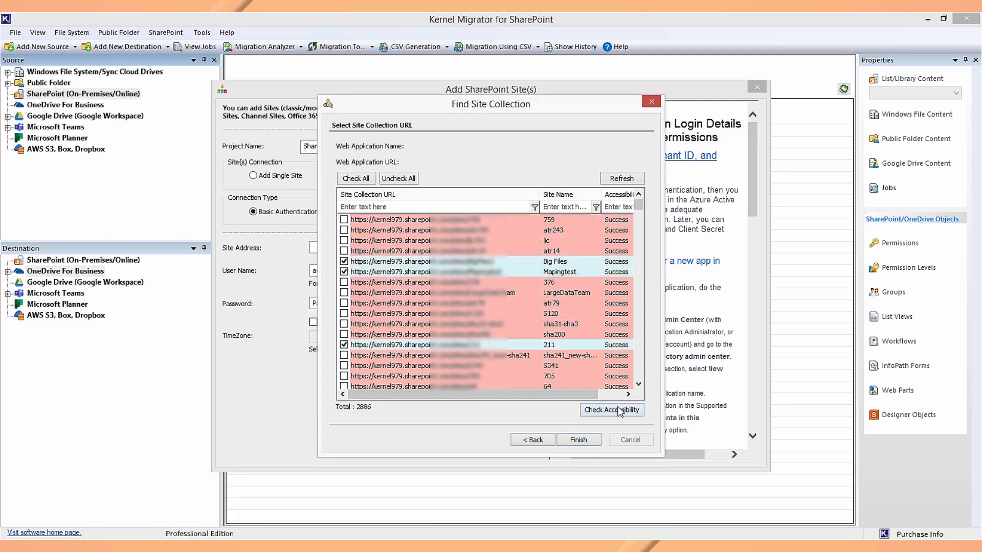
pyautogui.click(585, 442)
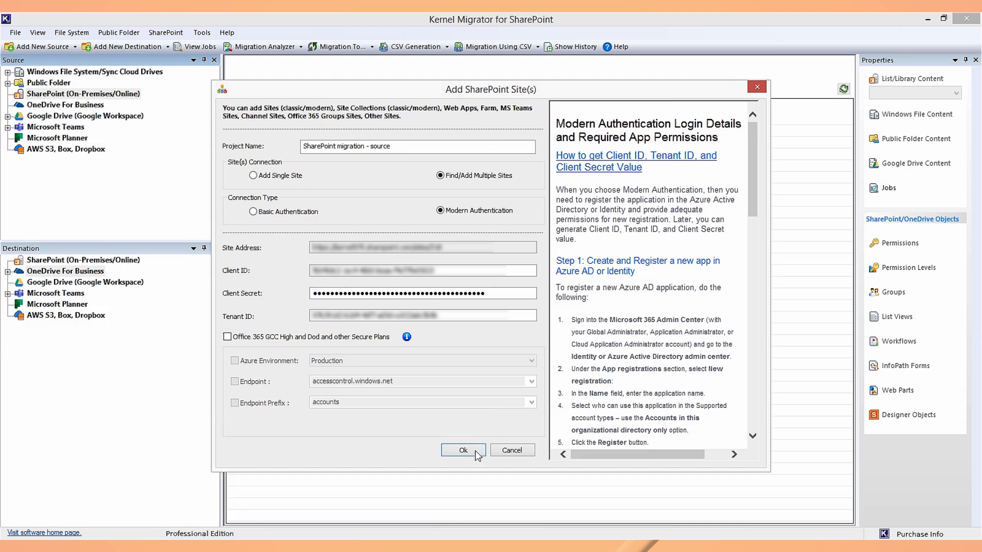
pyautogui.click(475, 453)
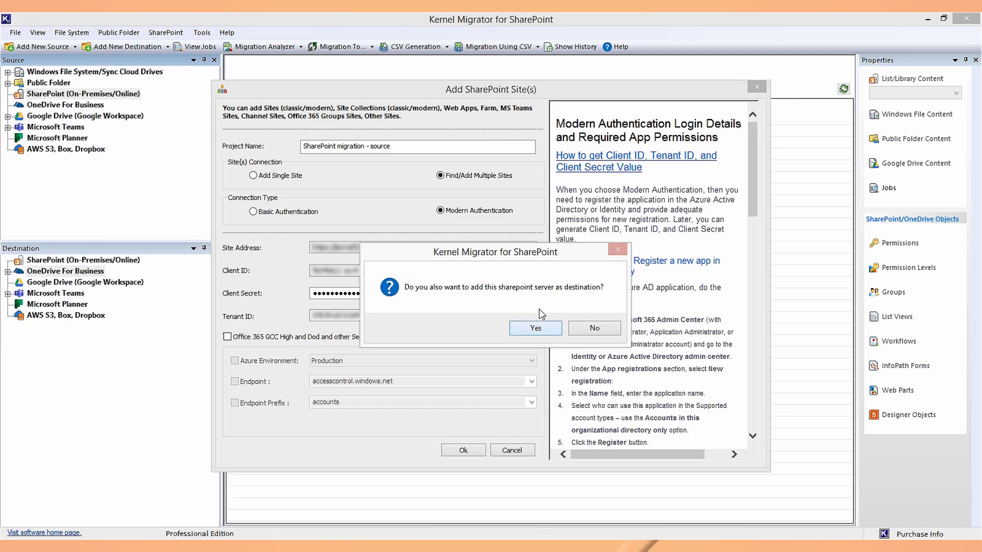
# Decline adding this server as a destination as well
pyautogui.click(585, 330)
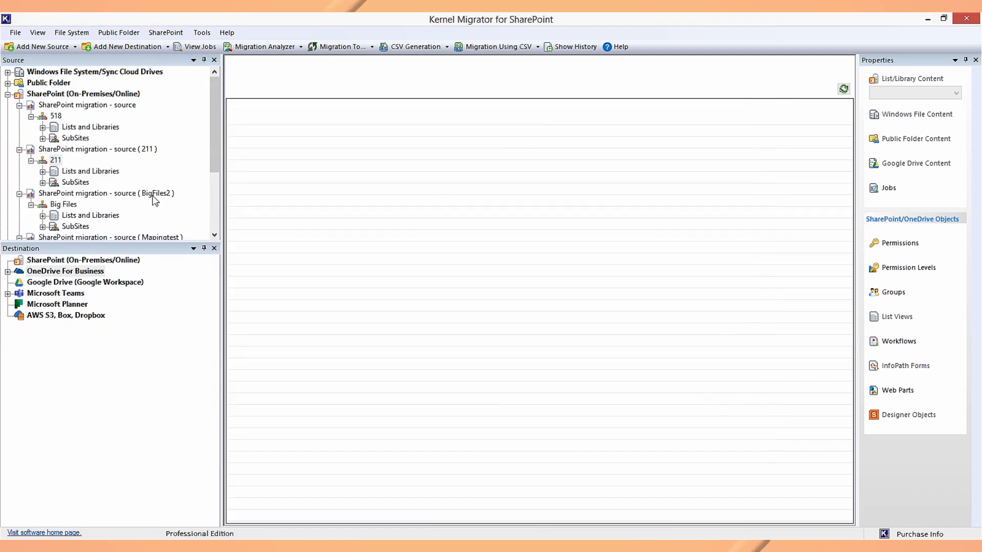
pyautogui.click(213, 194)
pyautogui.moveTo(220, 193); pyautogui.dragTo(245, 138)
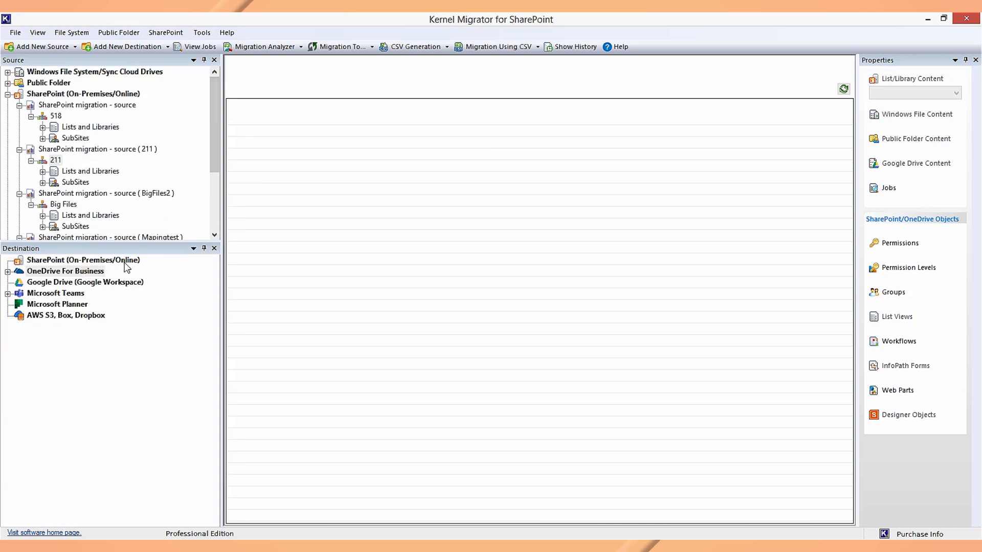
# Add a new destination SharePoint site named 'Sharepoint migration - des'
pyautogui.rightClick(141, 265)
pyautogui.click(156, 270)
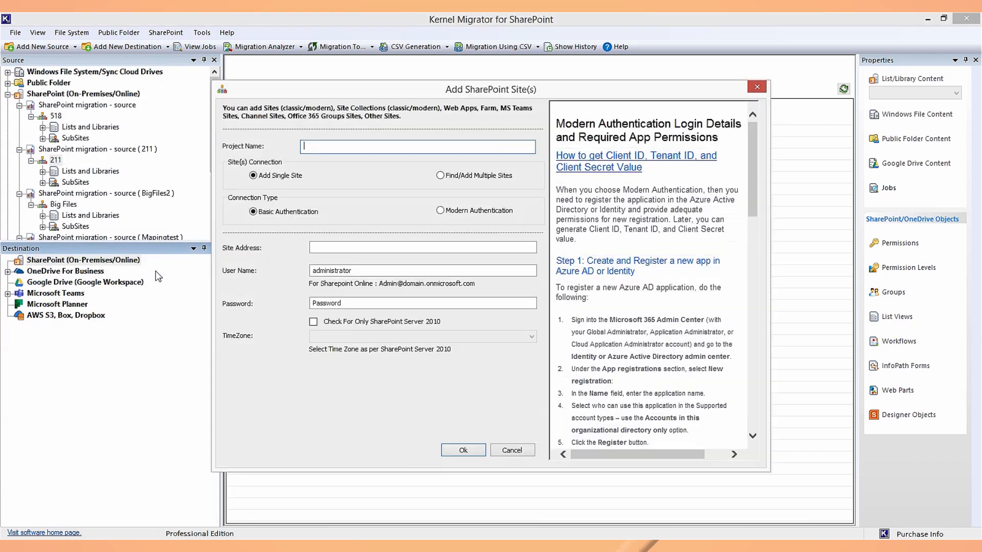
pyautogui.write('Sharepoint migration - des')
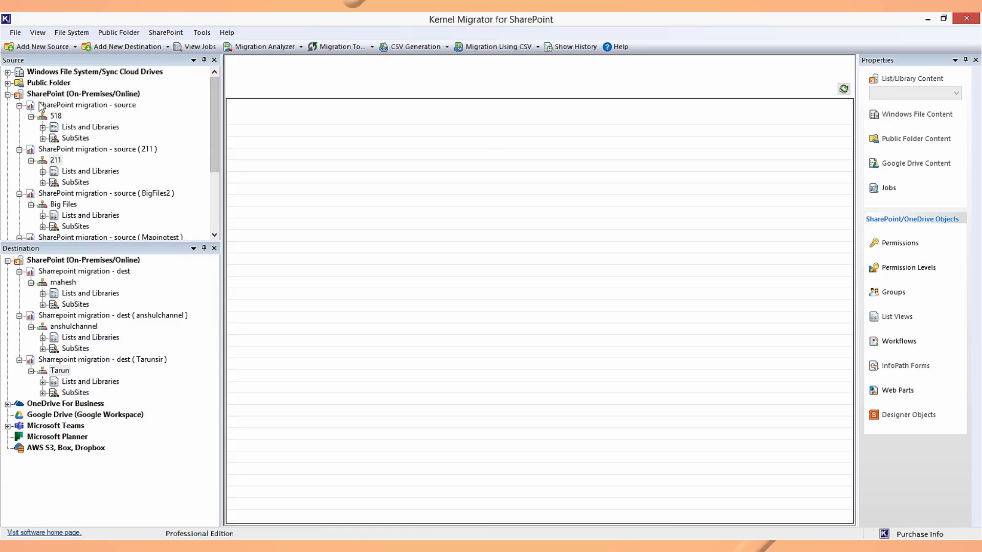
pyautogui.rightClick(66, 110)
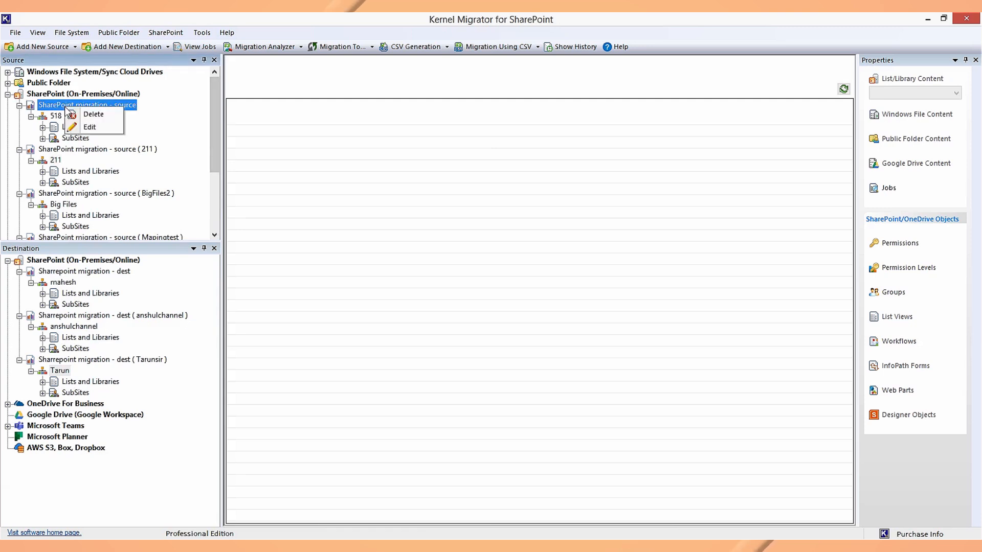
# Choose Copy To on site 518 in the Source tree to launch the SharePoint-to-SharePoint wizard
pyautogui.click(298, 136)
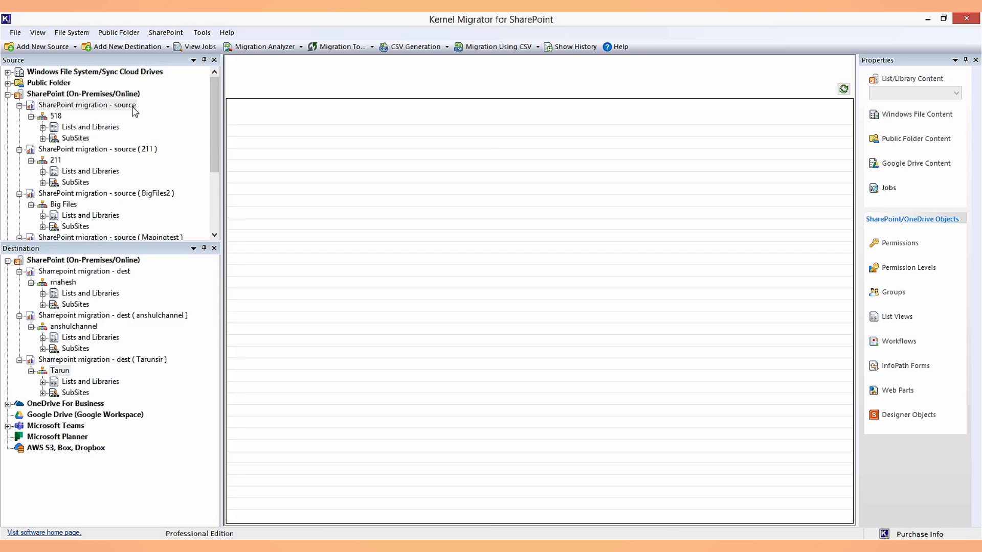
pyautogui.rightClick(86, 128)
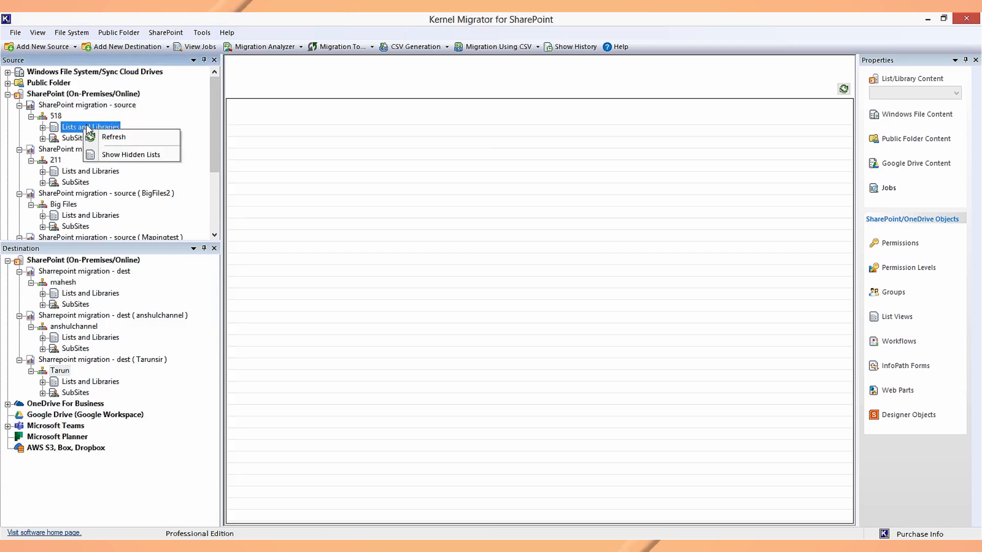
pyautogui.rightClick(56, 116)
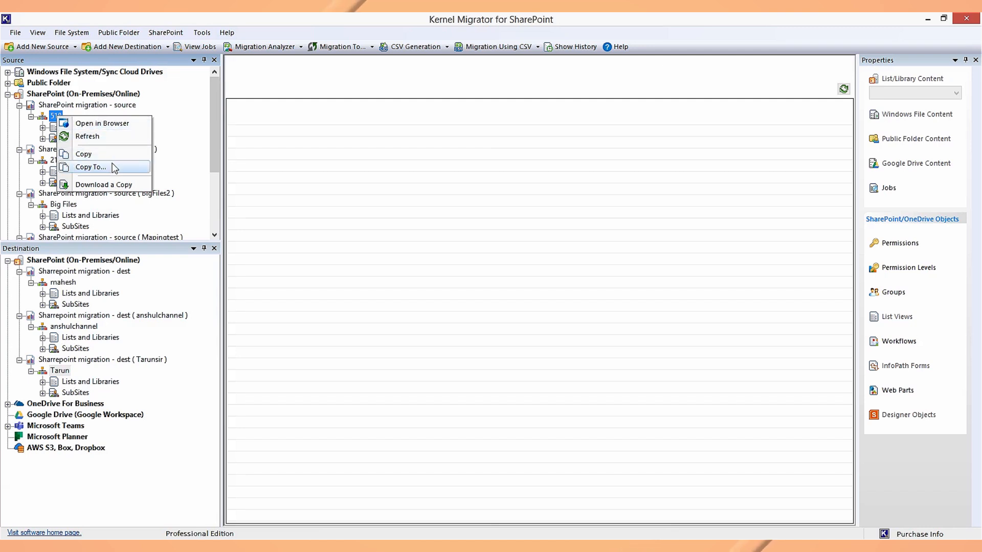
pyautogui.click(91, 167)
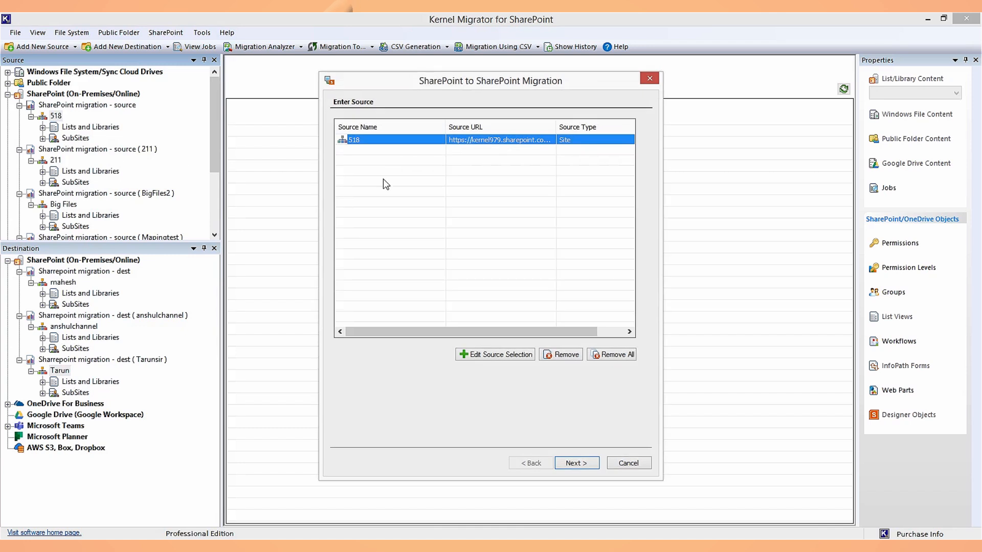
pyautogui.click(558, 214)
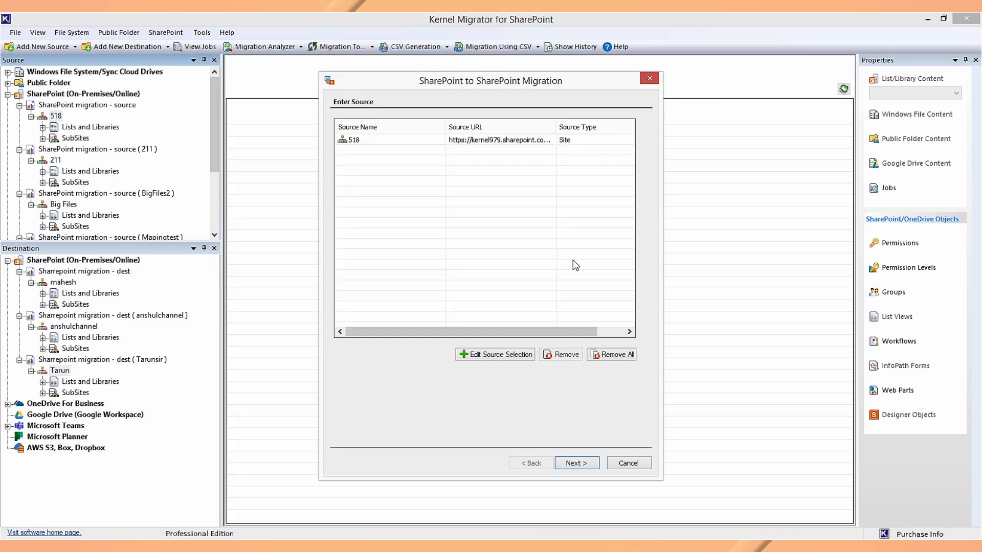
pyautogui.click(506, 357)
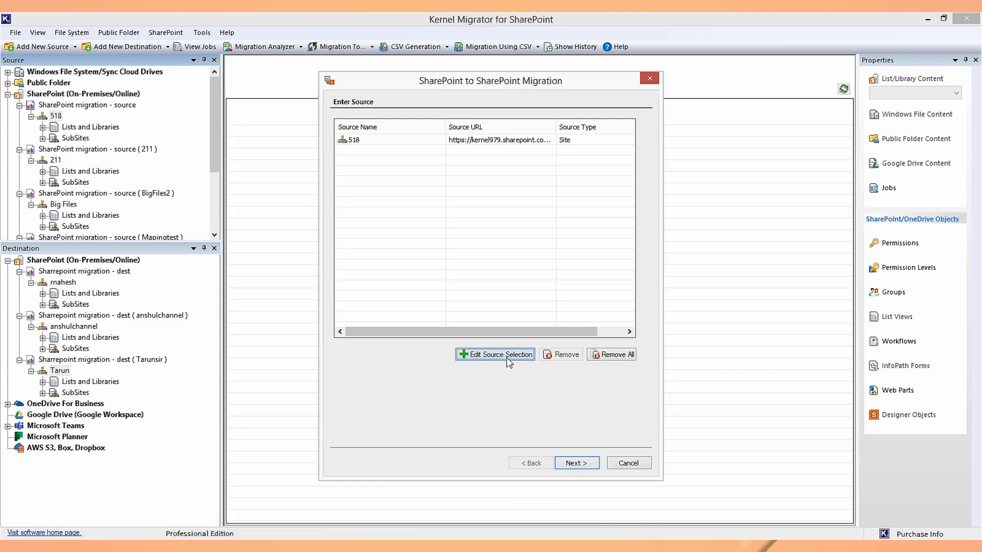
# Keep the whole site as the source type, discard the source-selection edit, and continue
pyautogui.click(509, 360)
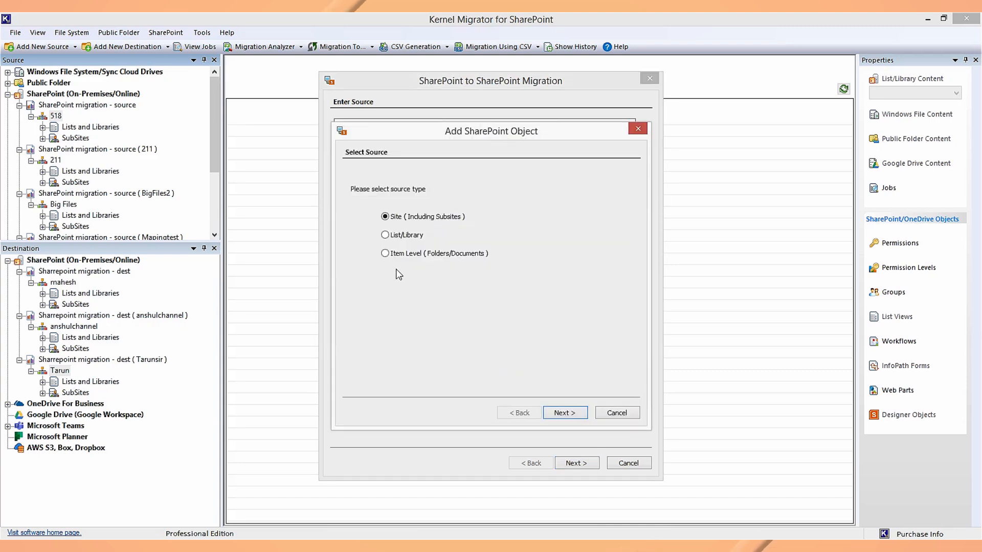
pyautogui.click(406, 237)
pyautogui.click(413, 256)
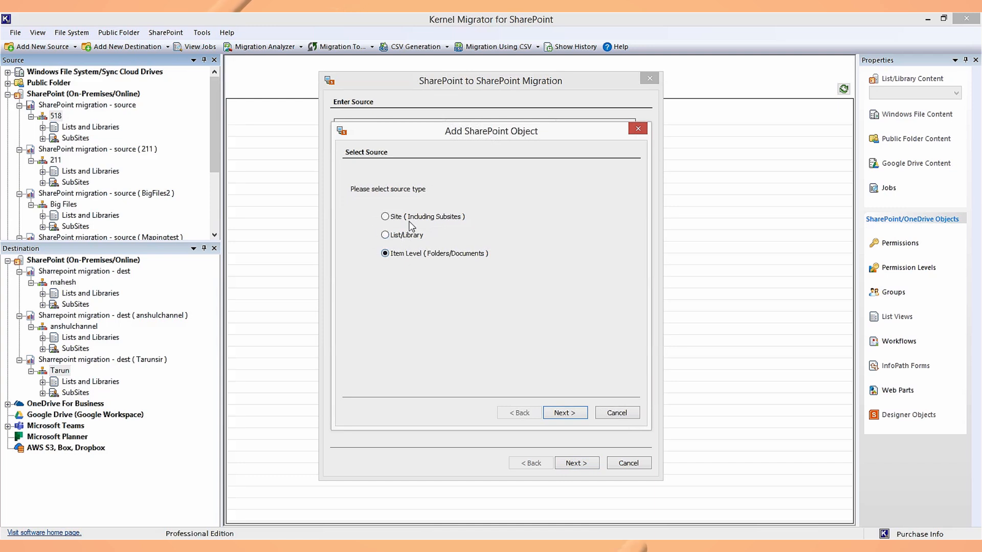
pyautogui.click(411, 218)
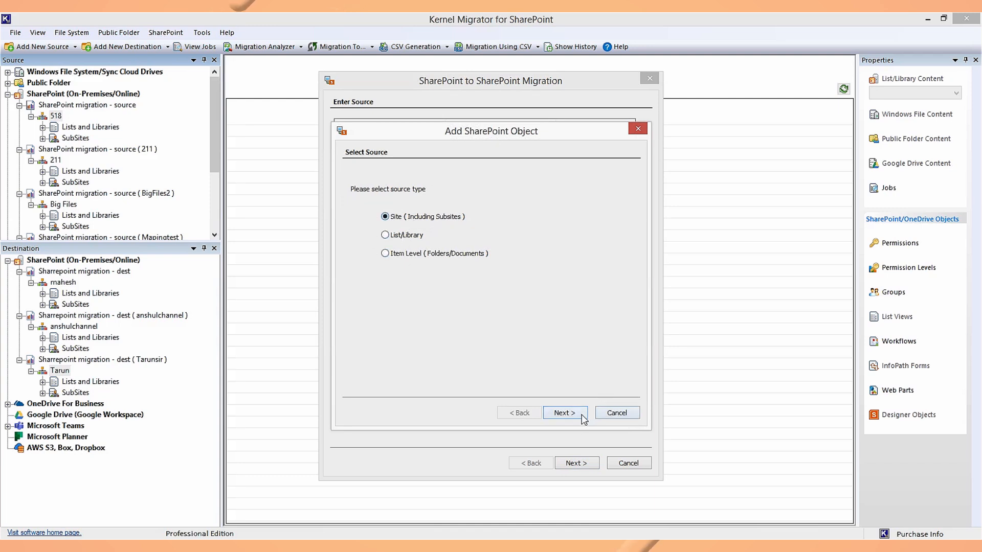
pyautogui.click(618, 416)
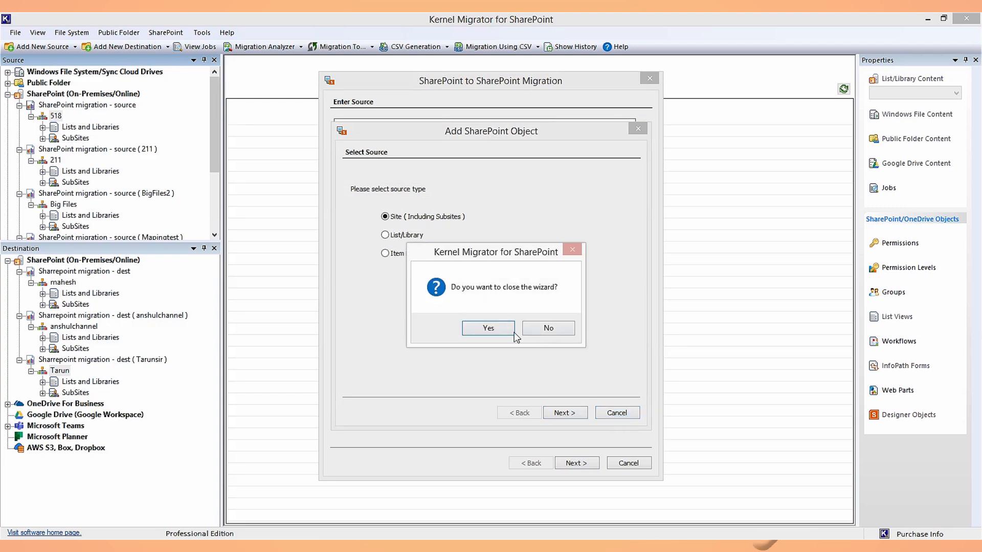
pyautogui.click(512, 331)
pyautogui.click(588, 463)
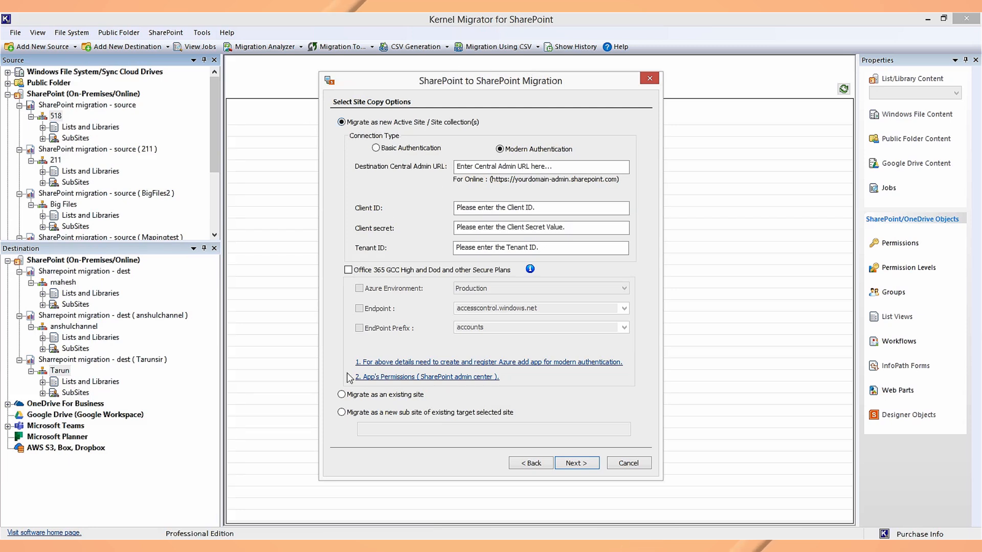
# Select 'Migrate as an existing site' as the site copy option
pyautogui.click(365, 397)
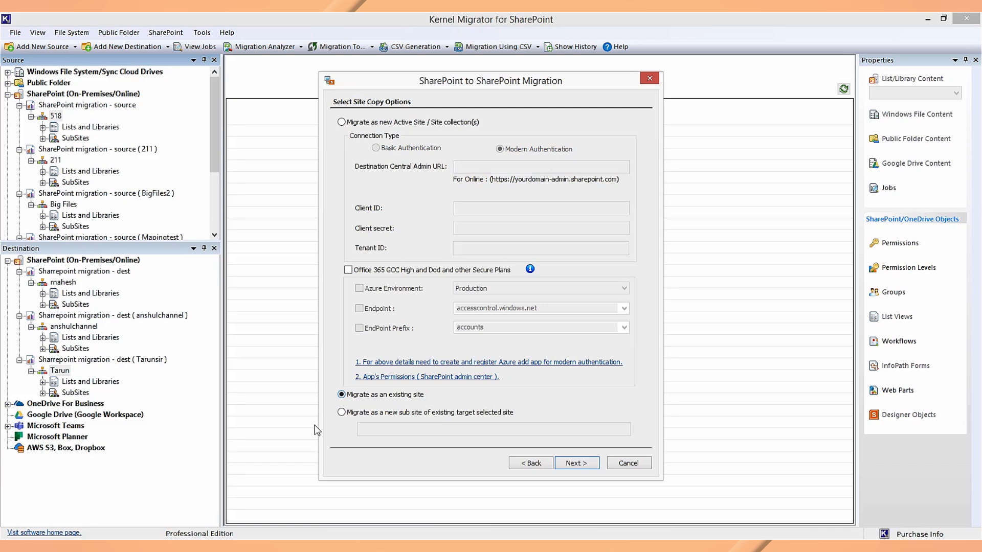
pyautogui.click(346, 415)
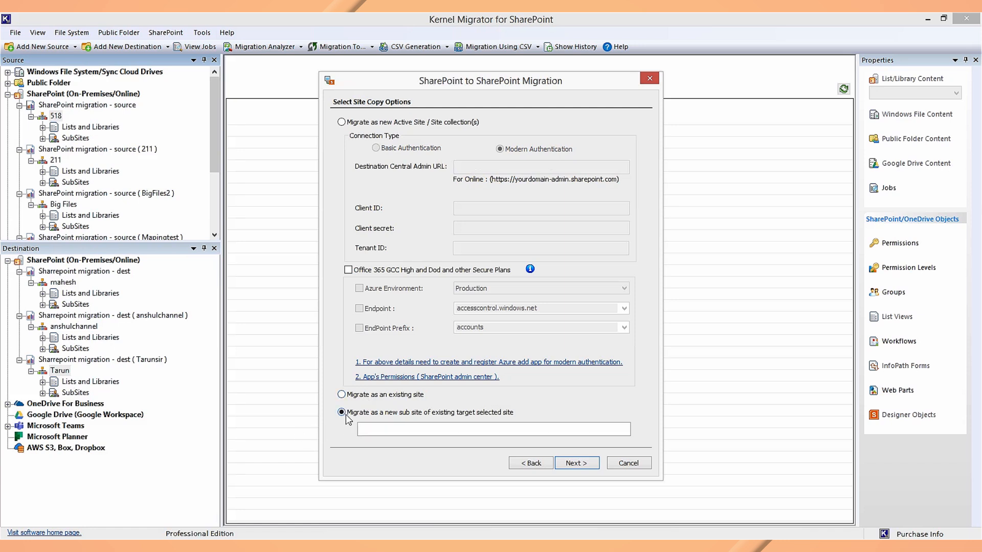
pyautogui.click(342, 394)
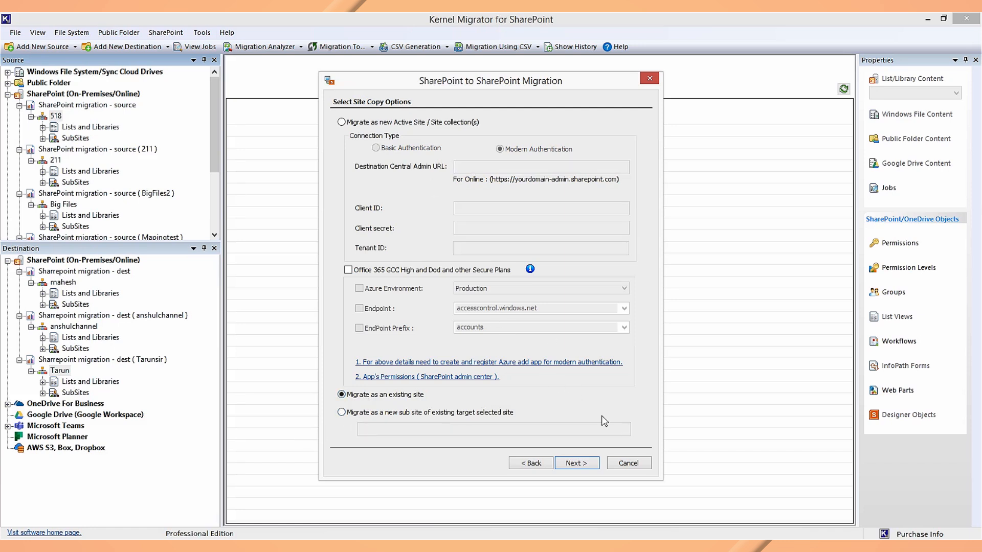
# Pick the first destination Site URL and browse to its target subsite as the destination
pyautogui.click(585, 462)
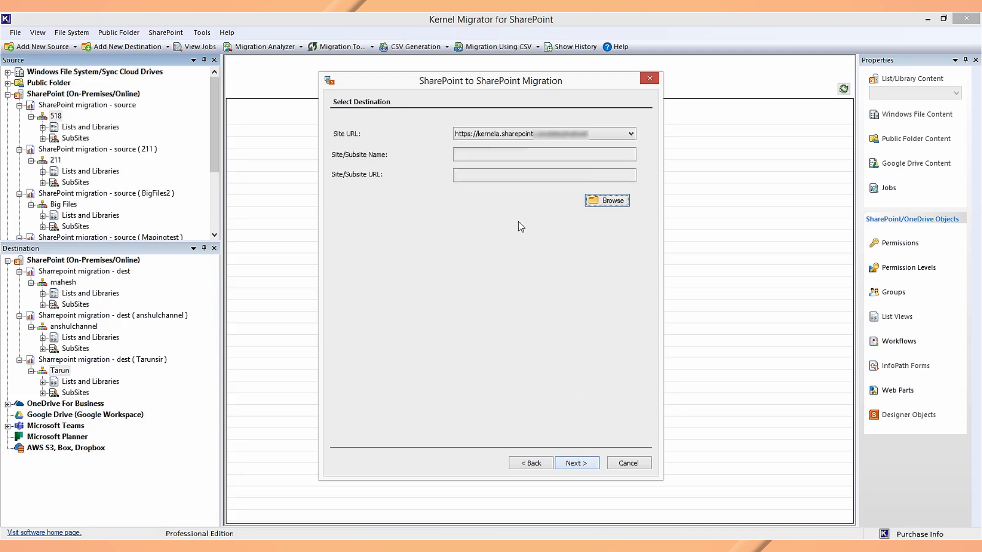
pyautogui.click(507, 158)
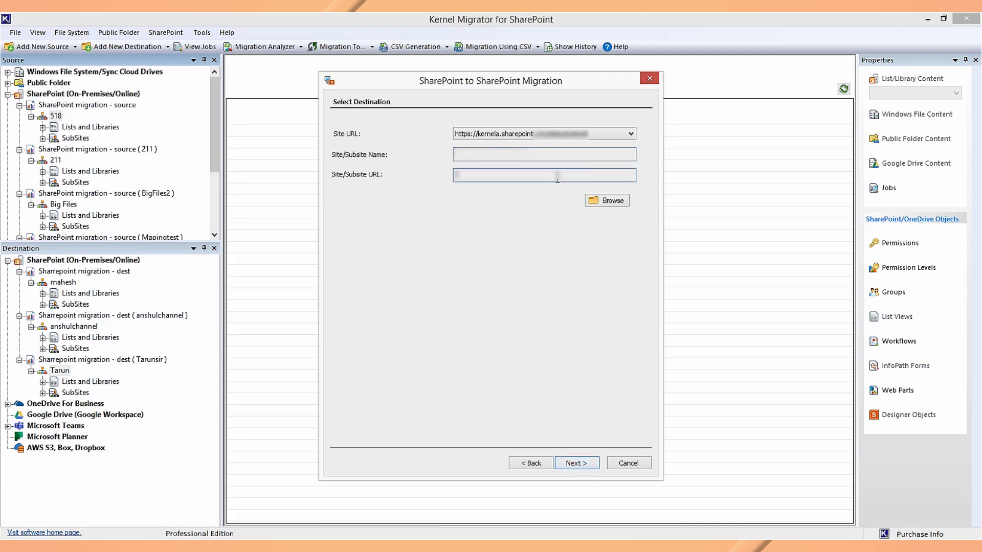
pyautogui.click(588, 134)
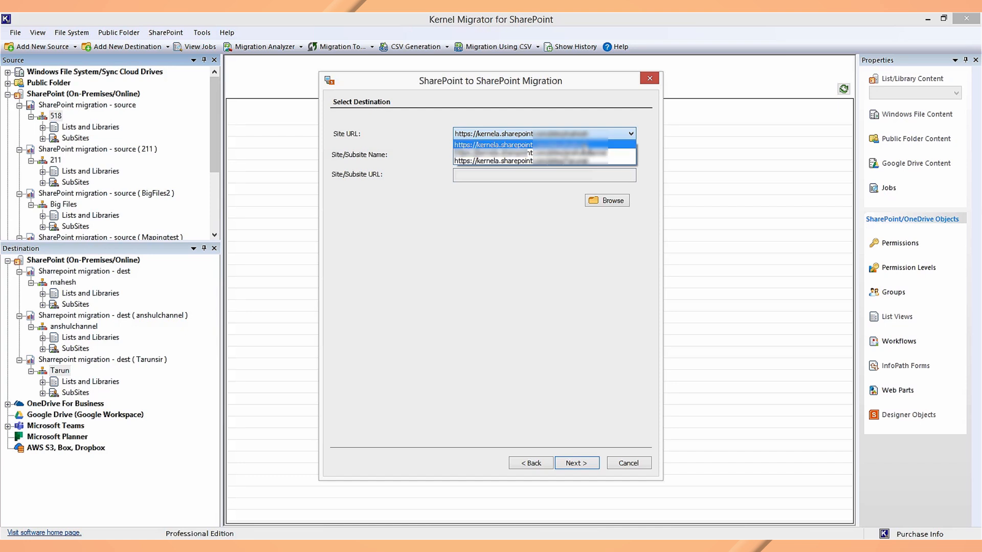
pyautogui.click(586, 145)
pyautogui.click(597, 201)
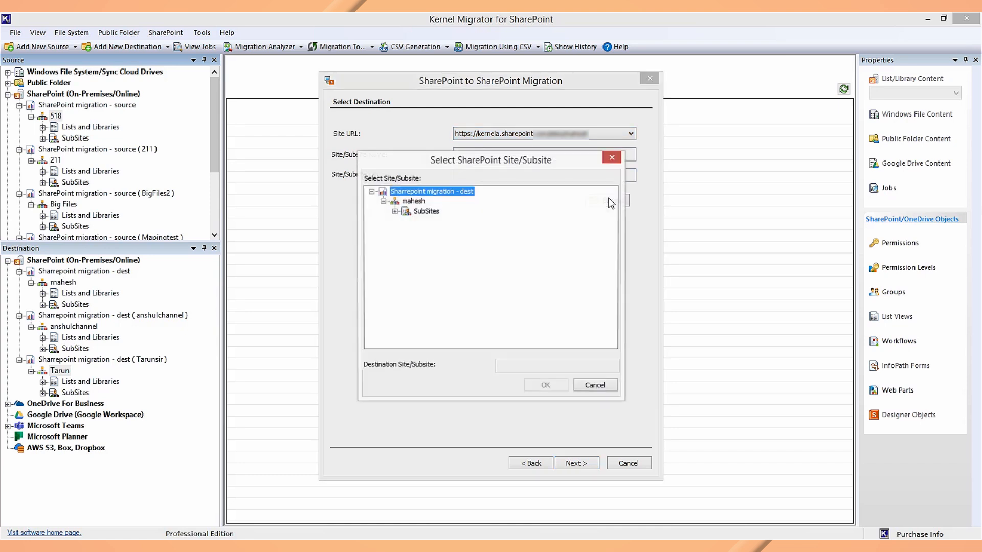
pyautogui.click(424, 212)
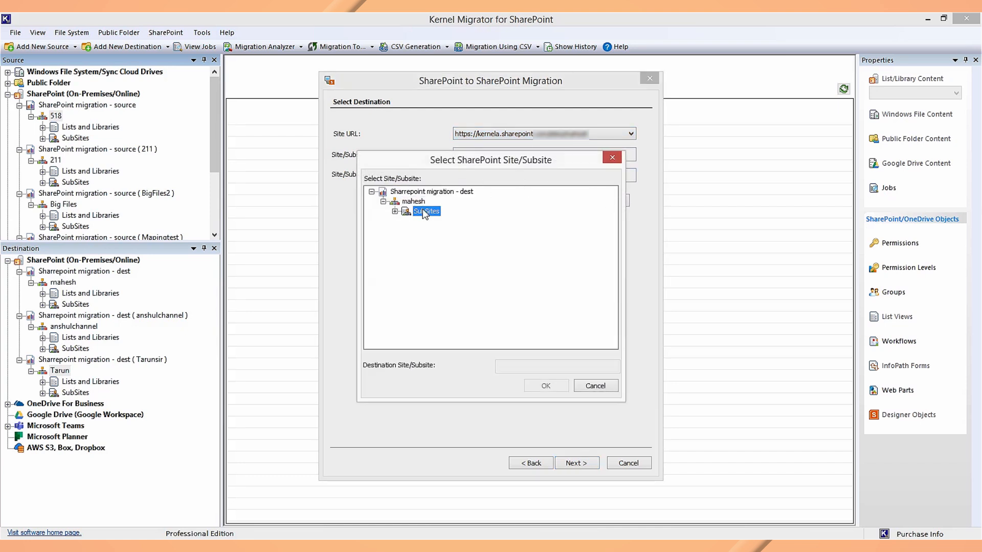
pyautogui.click(412, 201)
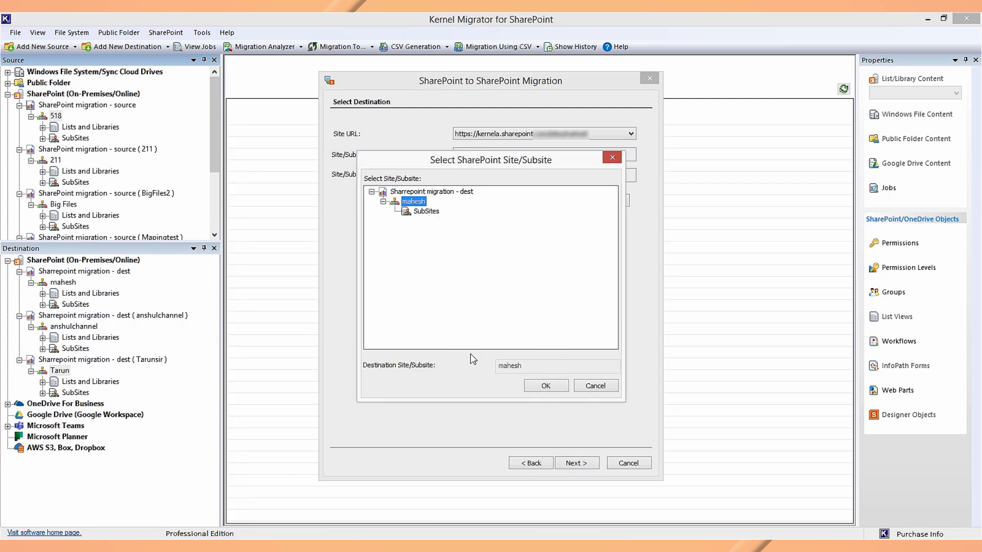
pyautogui.click(545, 386)
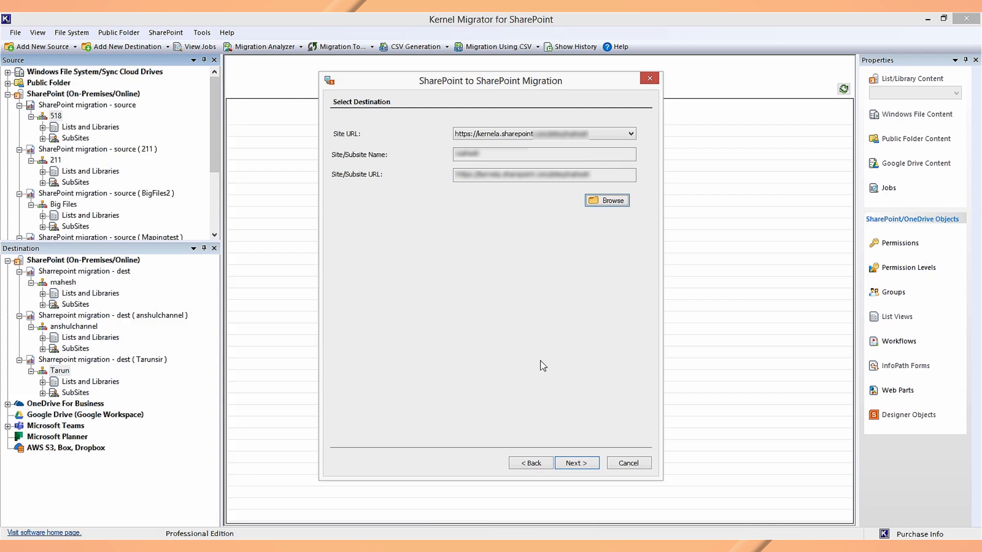
pyautogui.click(593, 465)
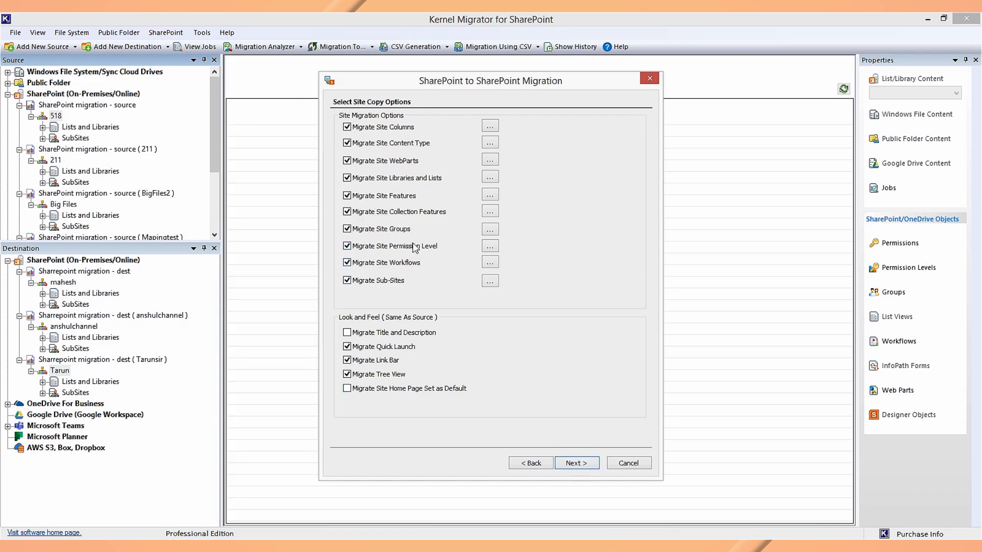
# Uncheck Migrate Site Collection Features and keep the default list and library copy options
pyautogui.click(347, 211)
pyautogui.click(569, 465)
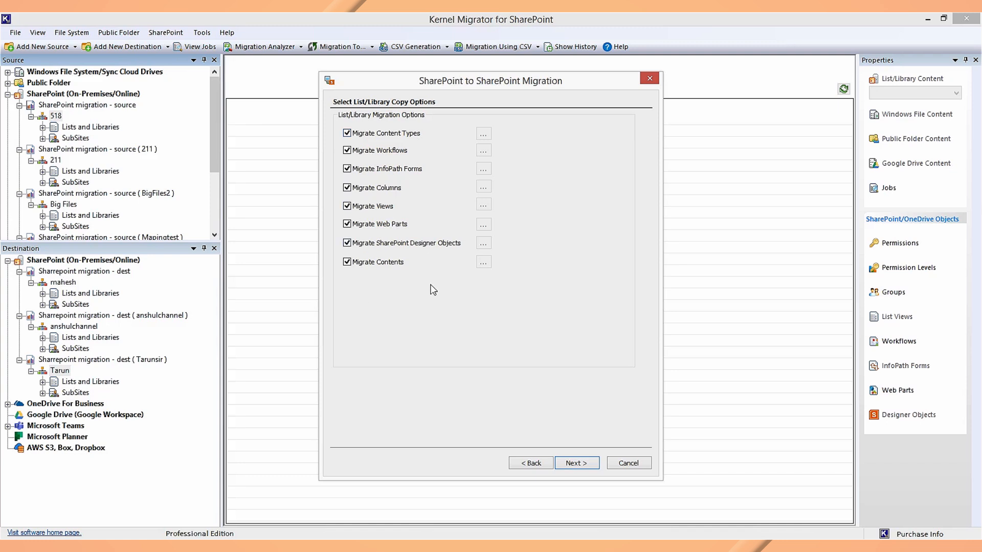
pyautogui.click(574, 468)
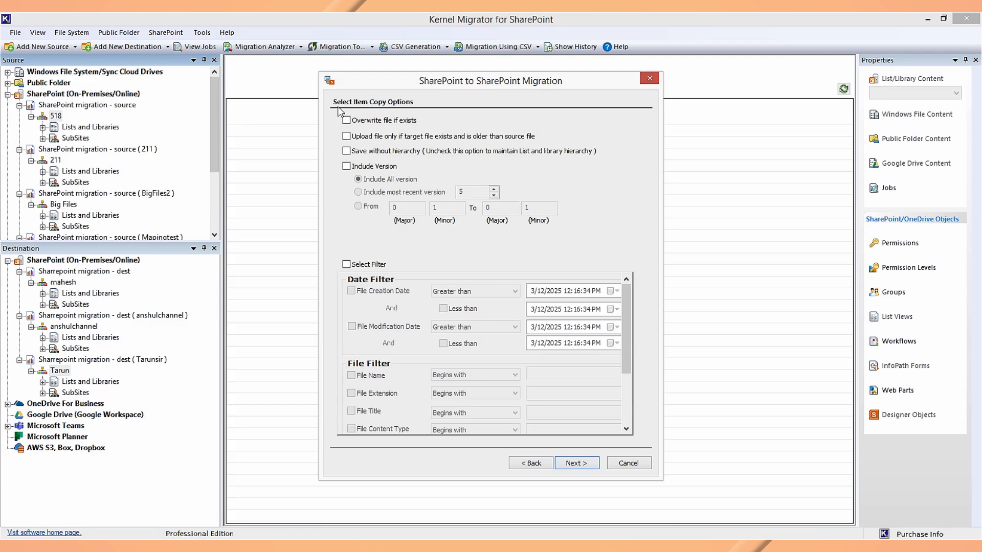
# Enable 'Overwrite file if exists' for files already at the destination
pyautogui.click(347, 120)
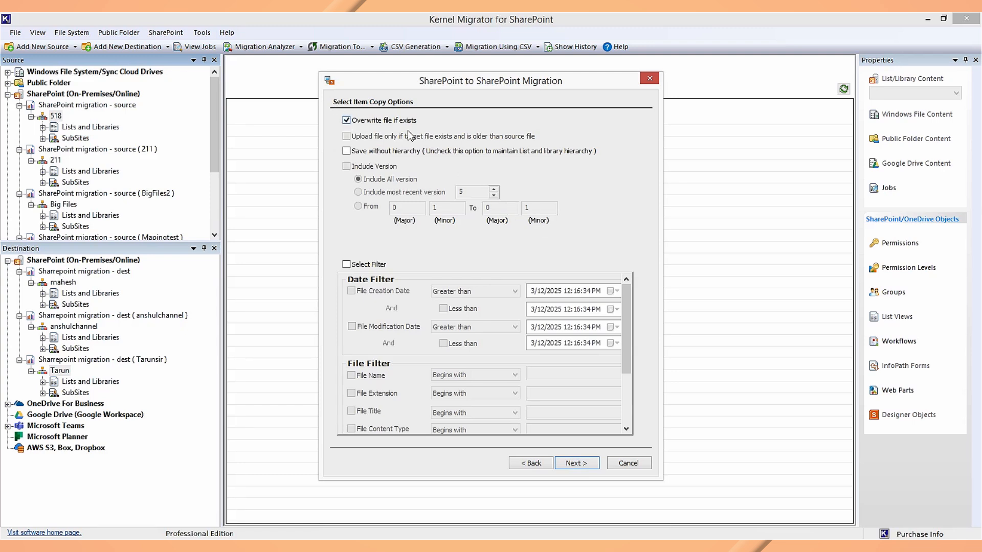
pyautogui.click(347, 120)
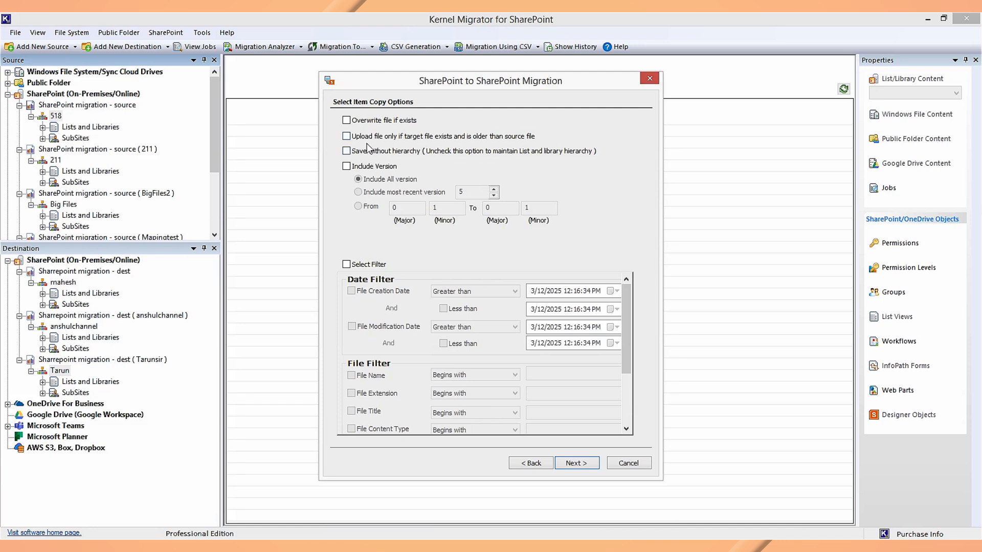
pyautogui.click(367, 122)
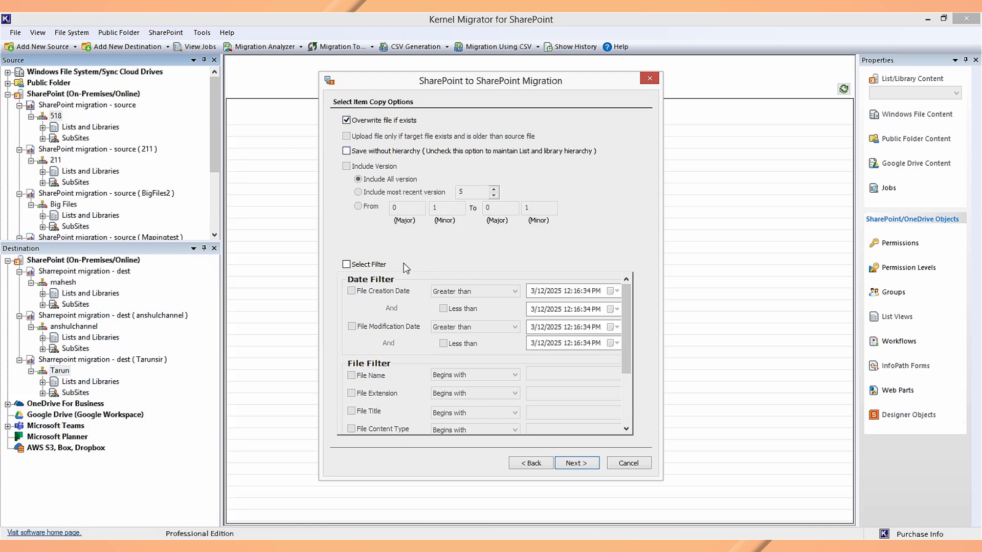
# Leave 'Select Filter' unchecked so no item filters apply, then continue to permissions
pyautogui.click(364, 267)
pyautogui.click(365, 268)
pyautogui.click(358, 269)
pyautogui.moveTo(628, 321); pyautogui.dragTo(632, 389)
pyautogui.moveTo(633, 404); pyautogui.dragTo(631, 348)
pyautogui.click(391, 264)
pyautogui.click(577, 463)
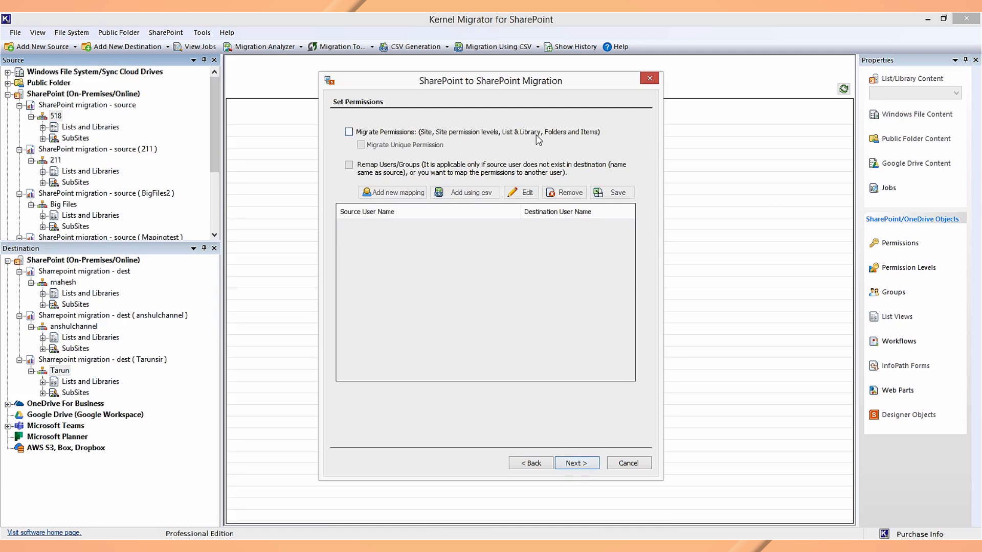
# Turn on Migrate Permissions with unique permissions, leaving user and group remapping off
pyautogui.click(536, 134)
pyautogui.click(348, 165)
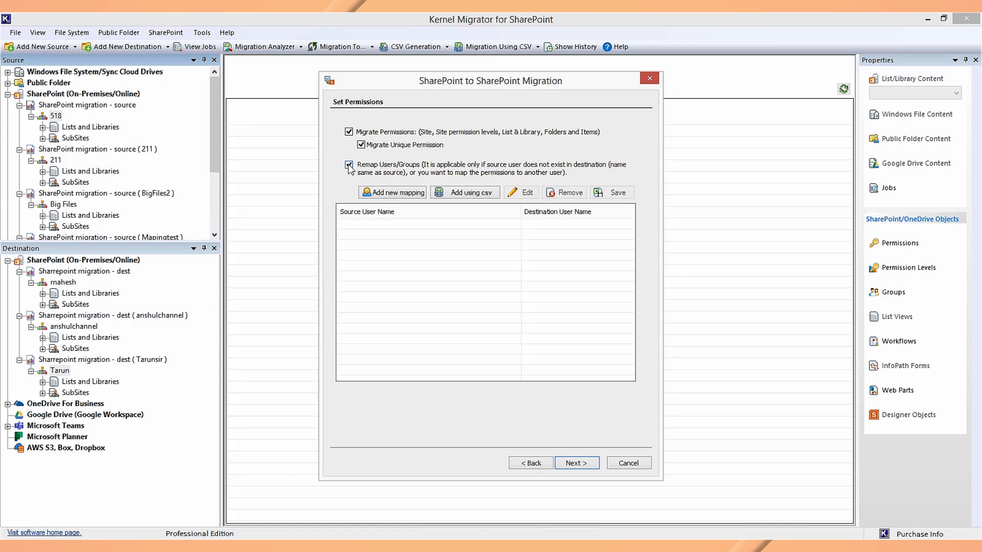
pyautogui.click(349, 165)
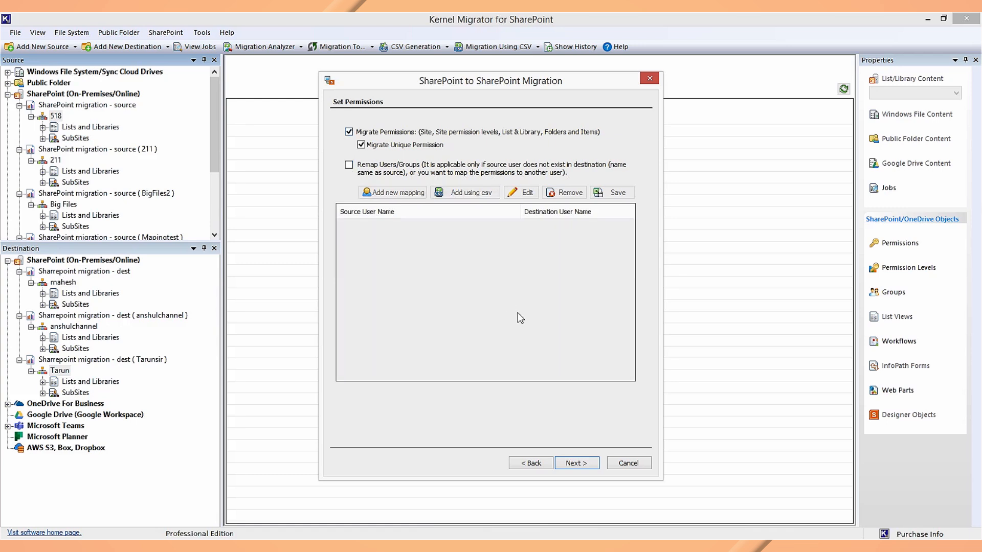
pyautogui.click(576, 462)
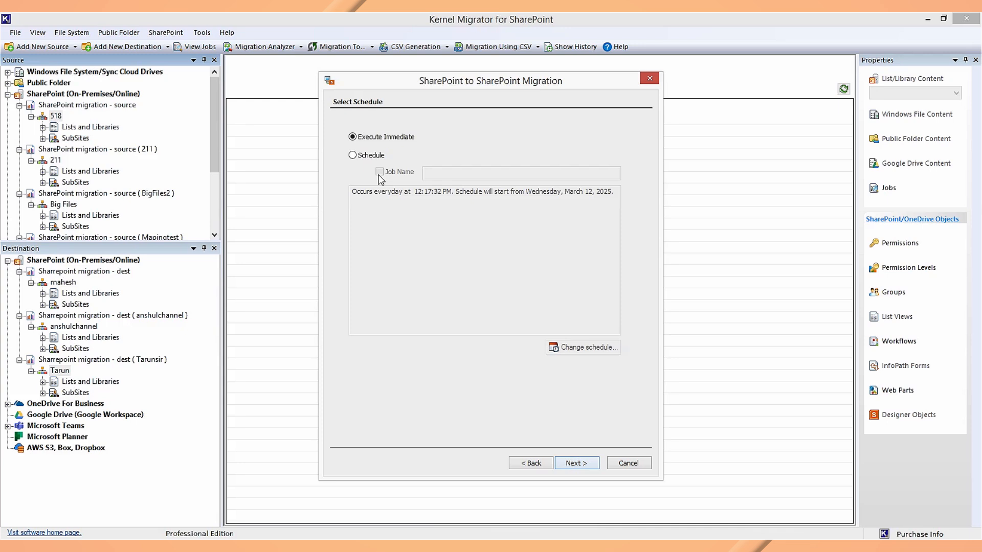
# Choose Execute Immediate rather than a scheduled job, then go on to the migration summary
pyautogui.click(382, 155)
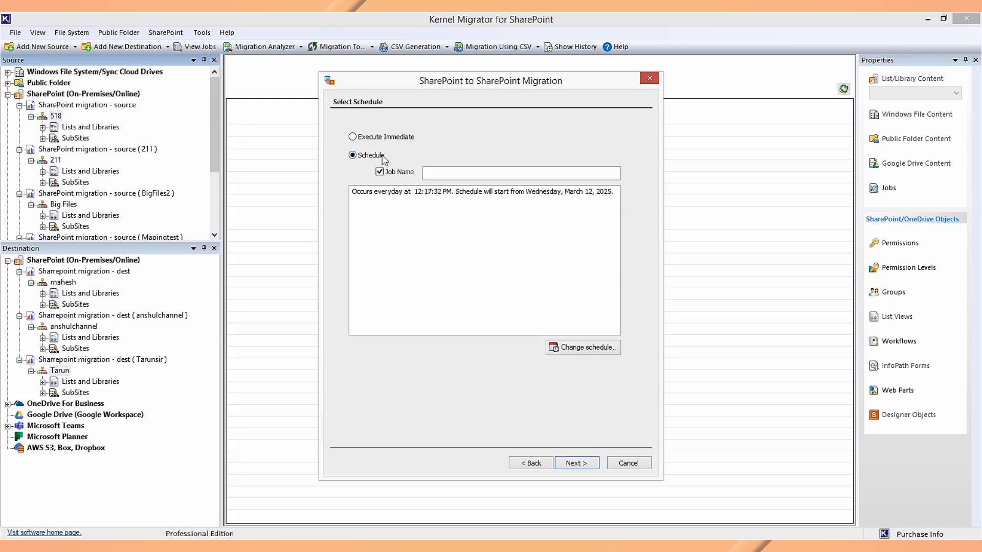
pyautogui.click(588, 349)
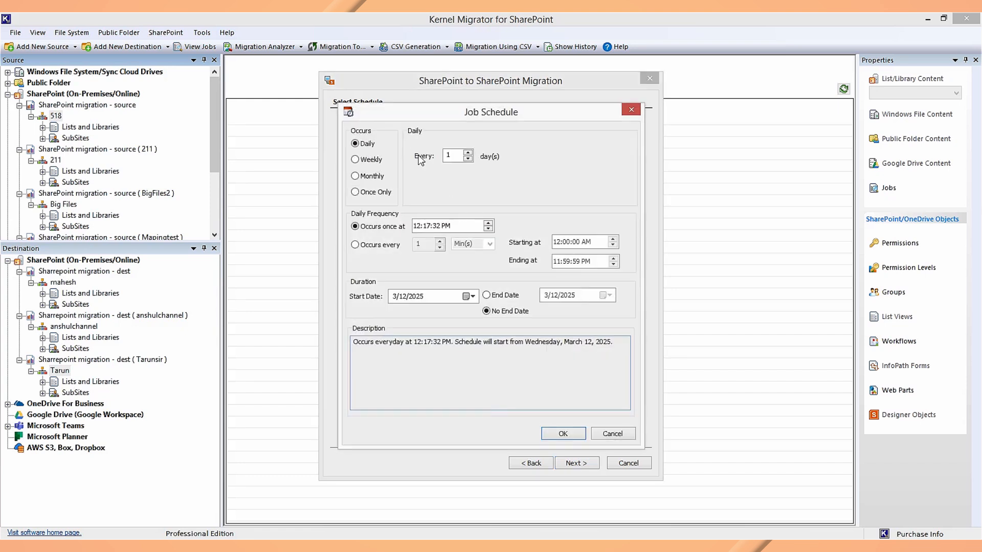
pyautogui.click(374, 159)
pyautogui.click(378, 177)
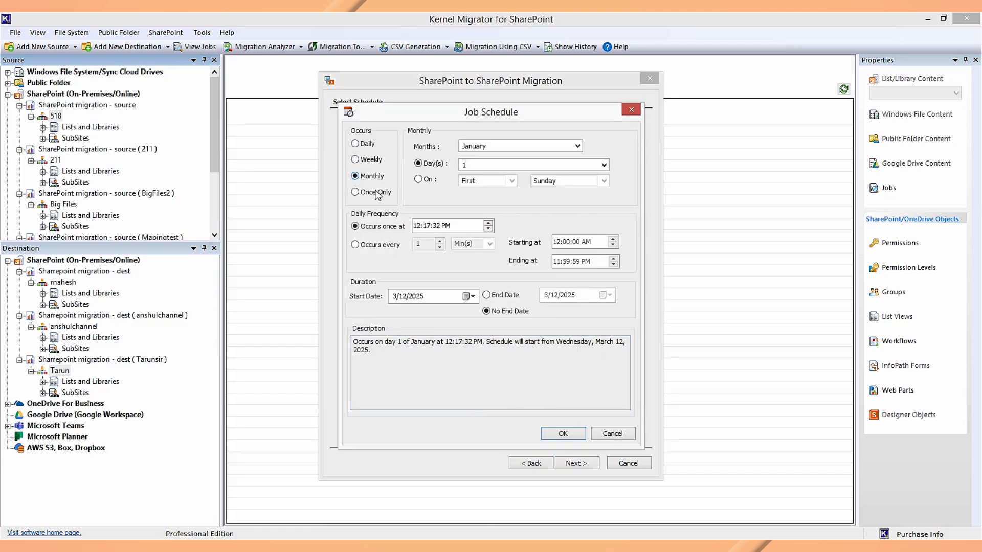
pyautogui.click(378, 195)
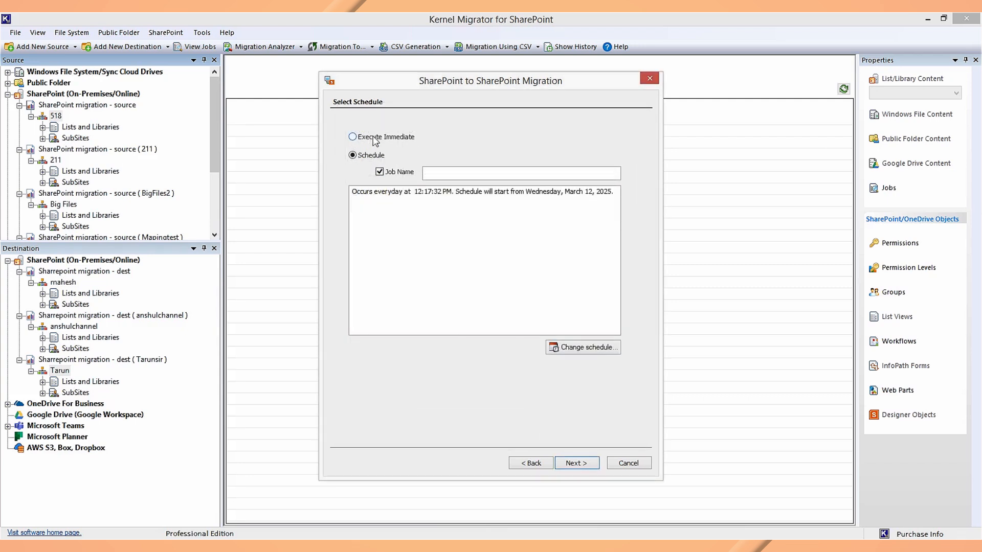
pyautogui.click(375, 138)
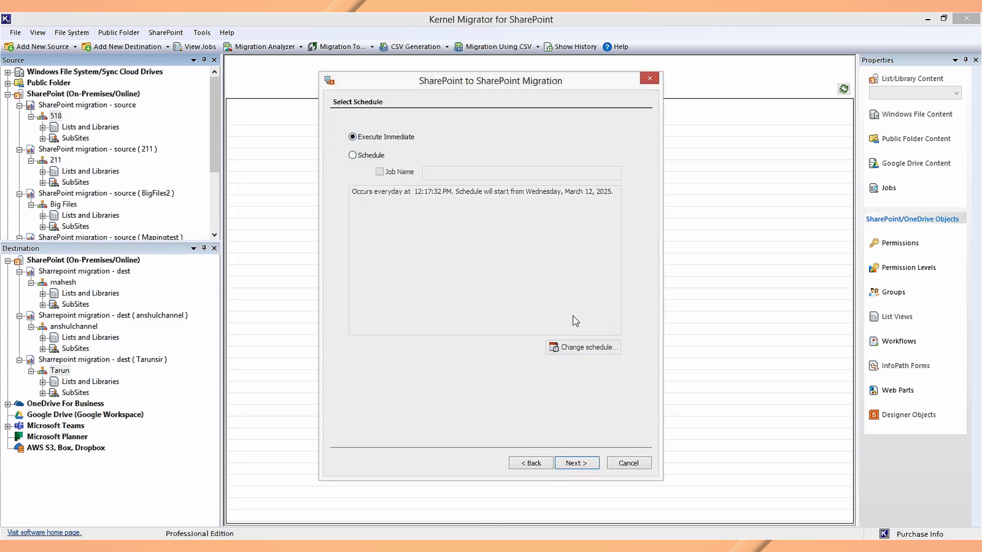
pyautogui.click(589, 464)
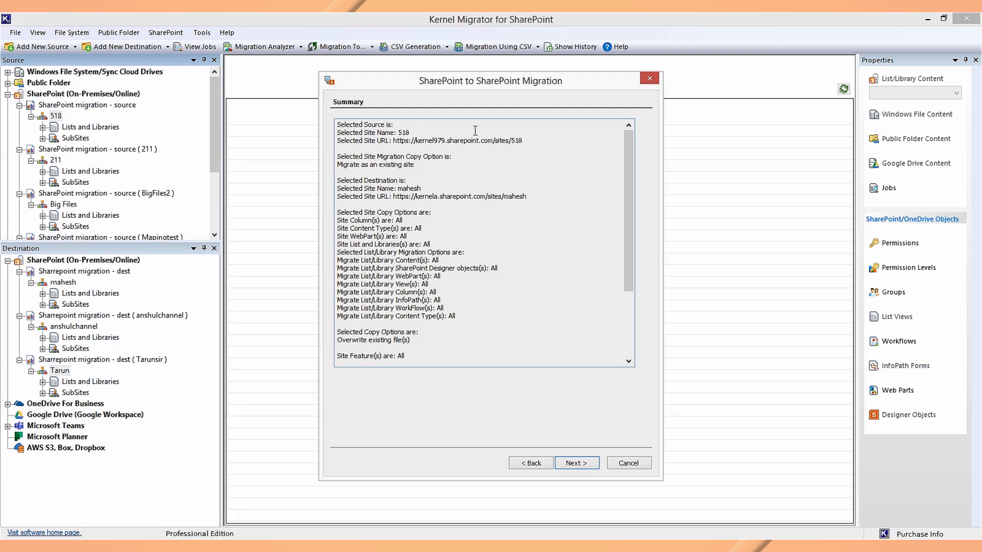
# Review the Summary page for site 518 to mahesh, then launch the migration
pyautogui.moveTo(632, 201); pyautogui.dragTo(633, 265)
pyautogui.moveTo(626, 220); pyautogui.dragTo(624, 128)
pyautogui.doubleClick(382, 155)
pyautogui.click(486, 164)
pyautogui.scroll(-4, 453, 253)
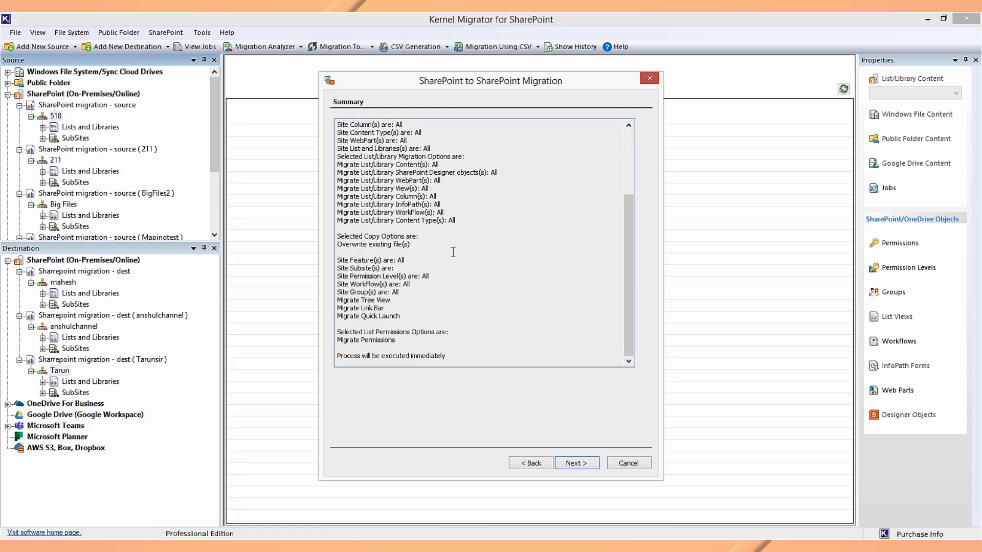
pyautogui.click(591, 466)
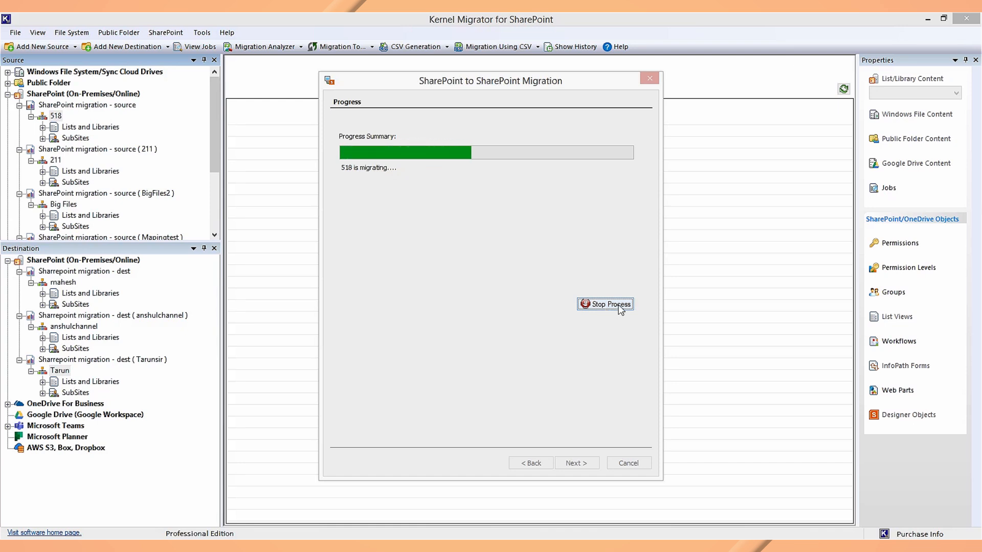
# Decline the stop request so site 518 migrates through to the Finish page
pyautogui.click(620, 306)
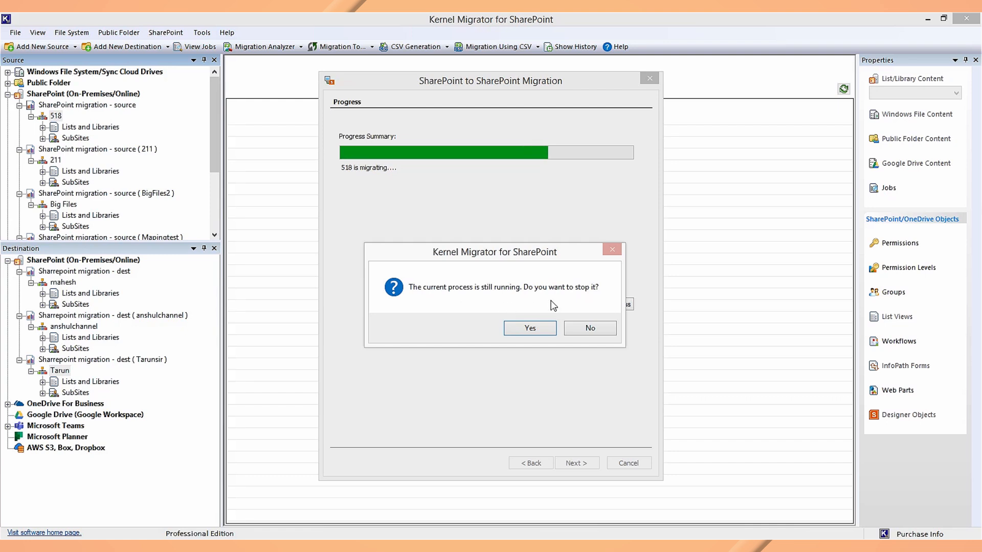
pyautogui.click(578, 329)
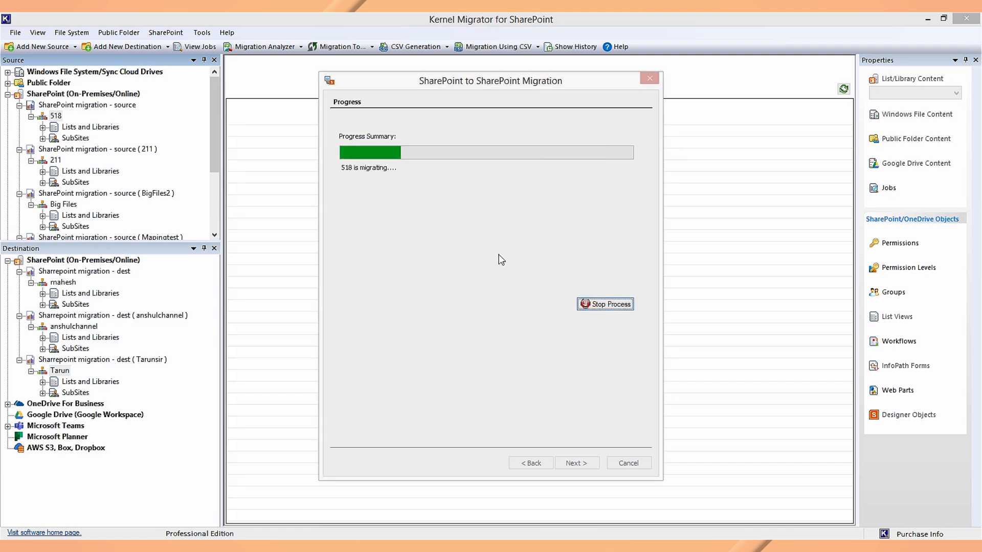
pyautogui.scroll(-12, 613, 246)
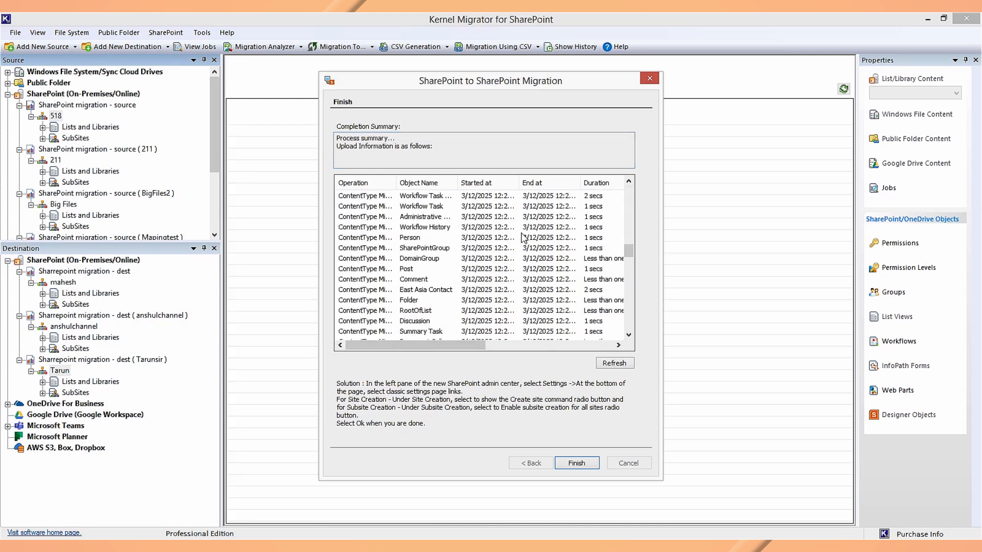
# Look over the completion summary, close the wizard with Finish, and bring up Show History
pyautogui.scroll(-10, 550, 238)
pyautogui.scroll(10, 522, 240)
pyautogui.scroll(-10, 535, 285)
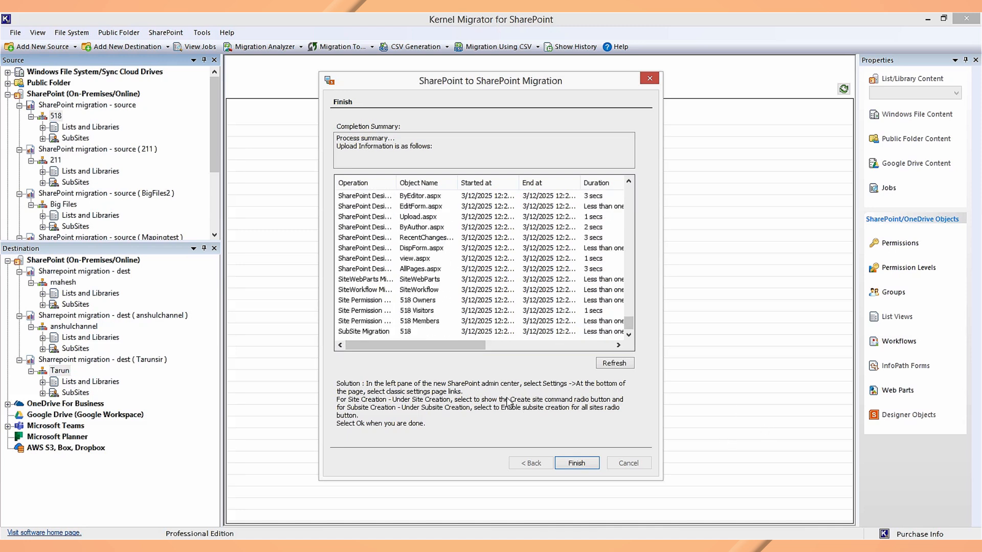
pyautogui.click(591, 462)
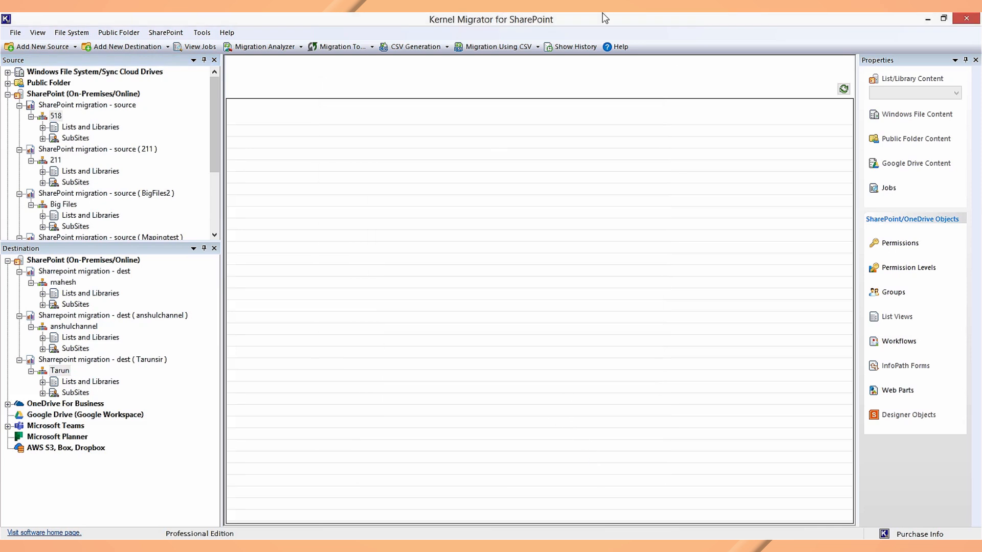
pyautogui.click(565, 47)
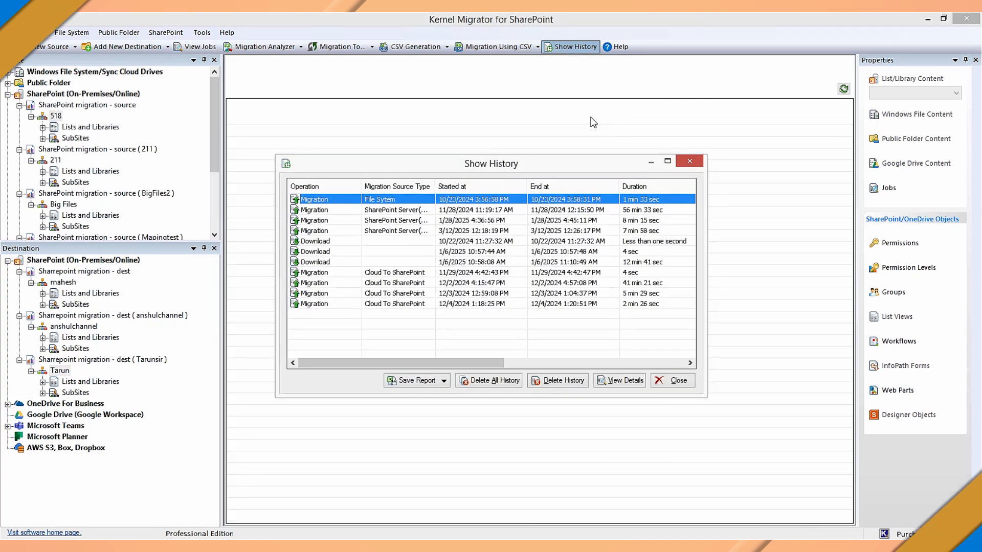